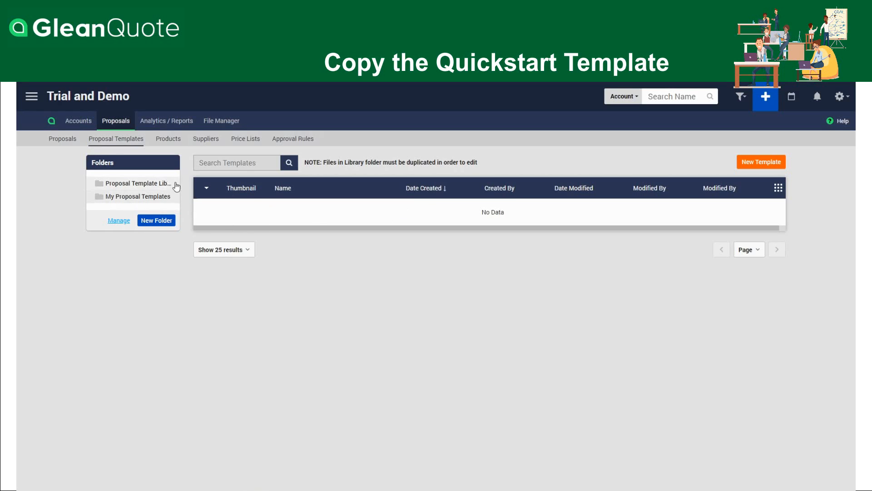
# Copy the Quickstart Template - Full Proposal from the Proposal Template Library to My Proposal Templates and open that folder
pyautogui.click(156, 185)
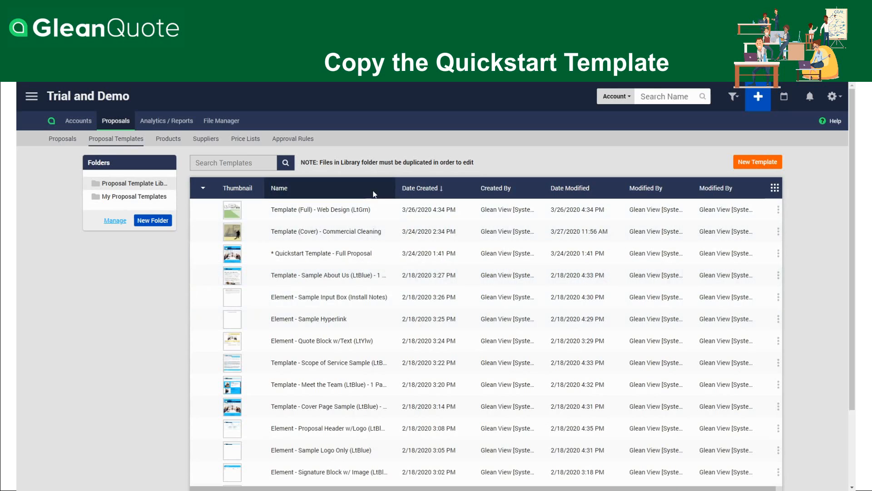
pyautogui.rightClick(333, 258)
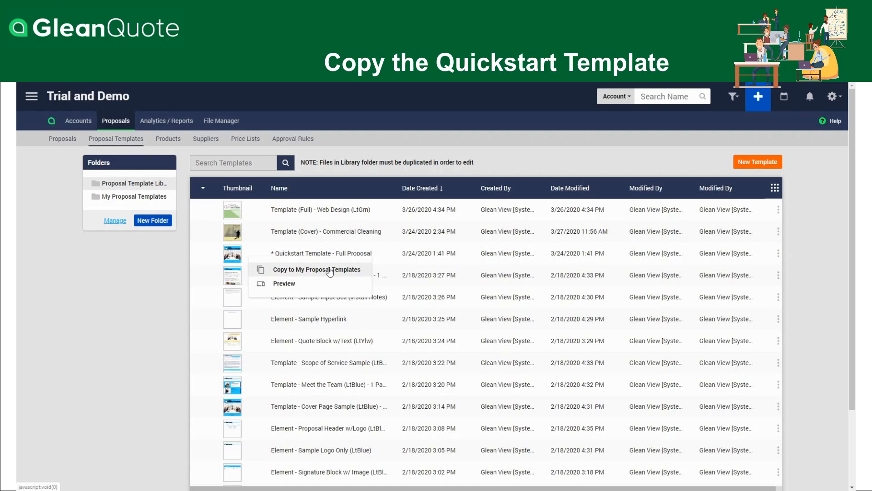
pyautogui.click(329, 269)
pyautogui.click(495, 301)
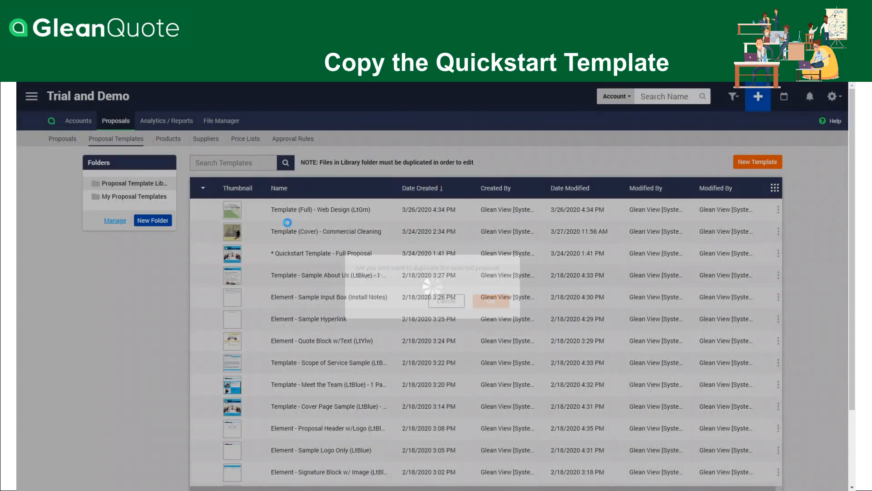
pyautogui.click(130, 202)
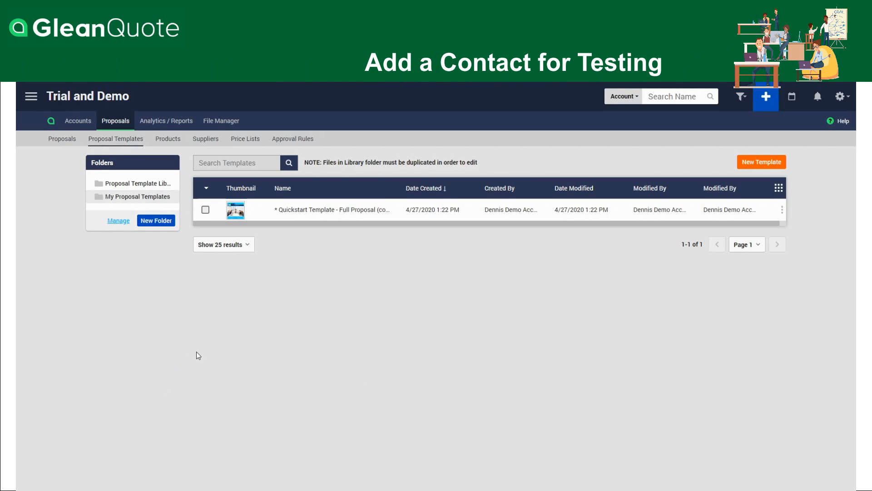
# Open the contacts list of the GleanView (Sample) account
pyautogui.click(78, 121)
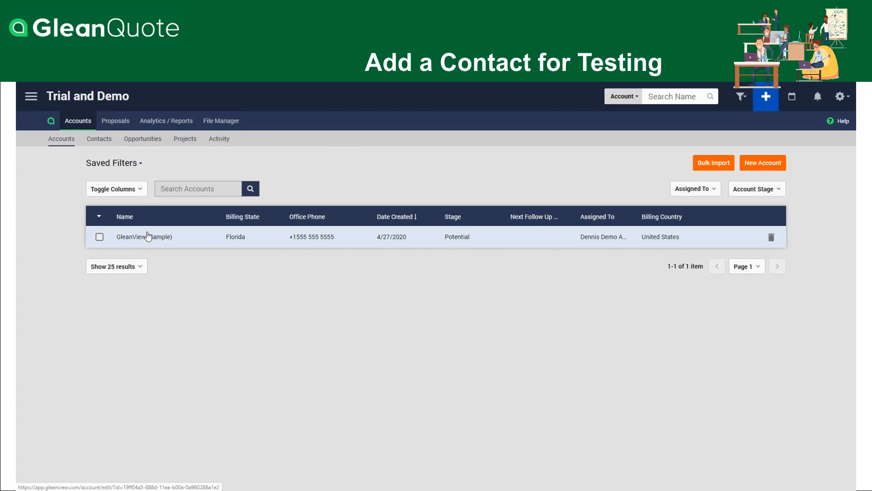
pyautogui.click(165, 234)
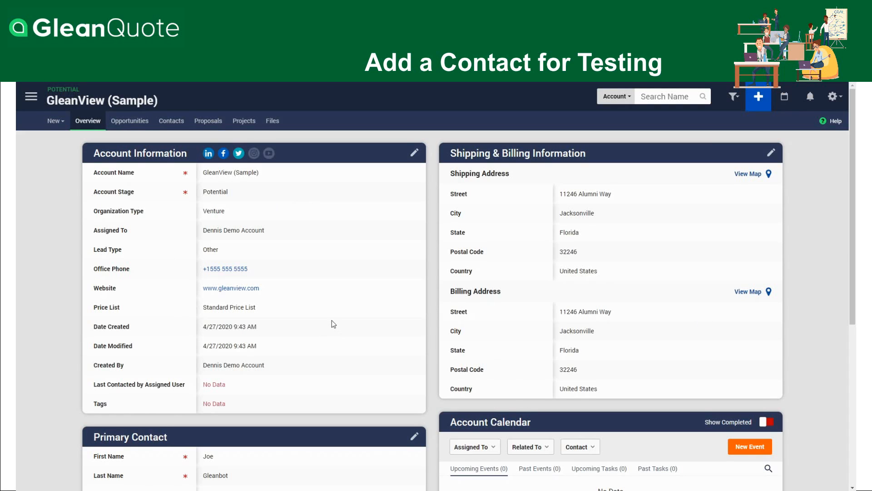
pyautogui.click(172, 125)
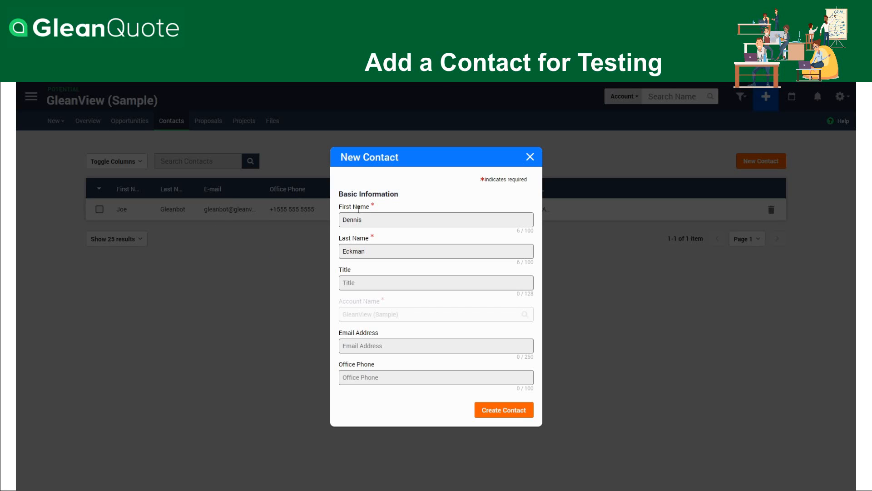
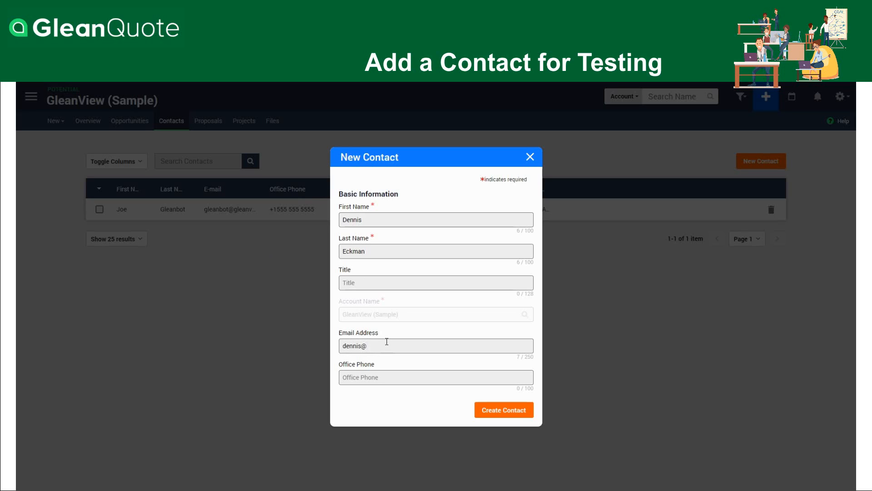
# Fill in the new contact's e-mail address and create the contact
pyautogui.click(486, 410)
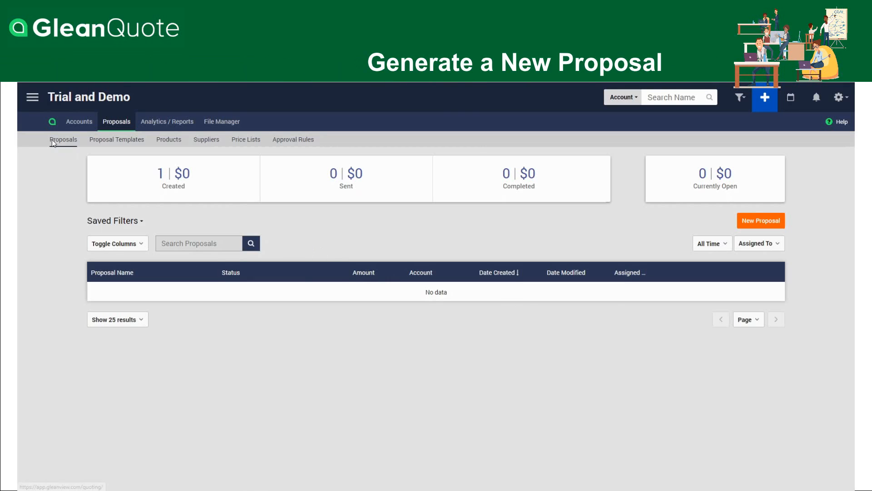
# Start a new proposal connected to the GleanView (Sample) account, using the Quickstart Template - Full Proposal (copy) template
pyautogui.click(762, 222)
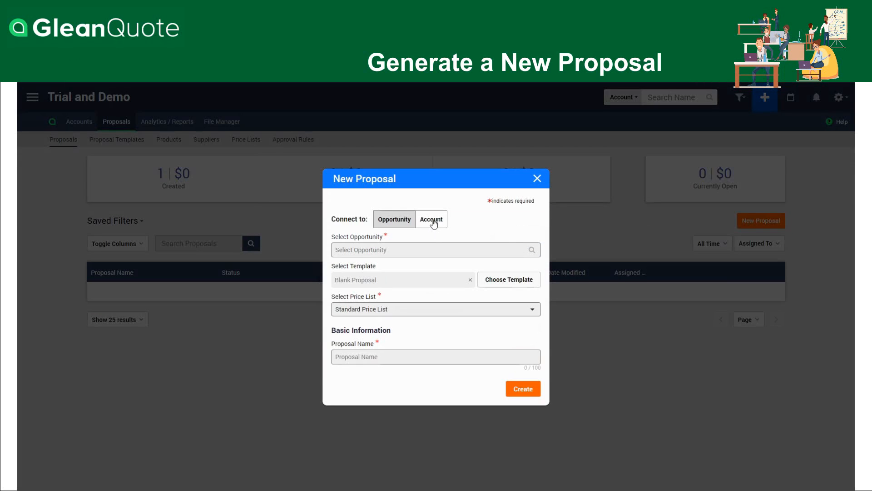
pyautogui.click(433, 220)
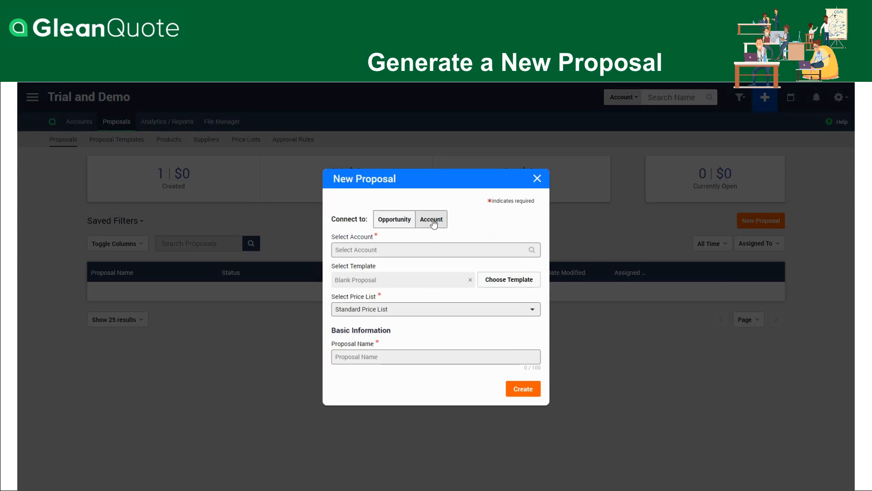
pyautogui.click(389, 252)
pyautogui.write('glean')
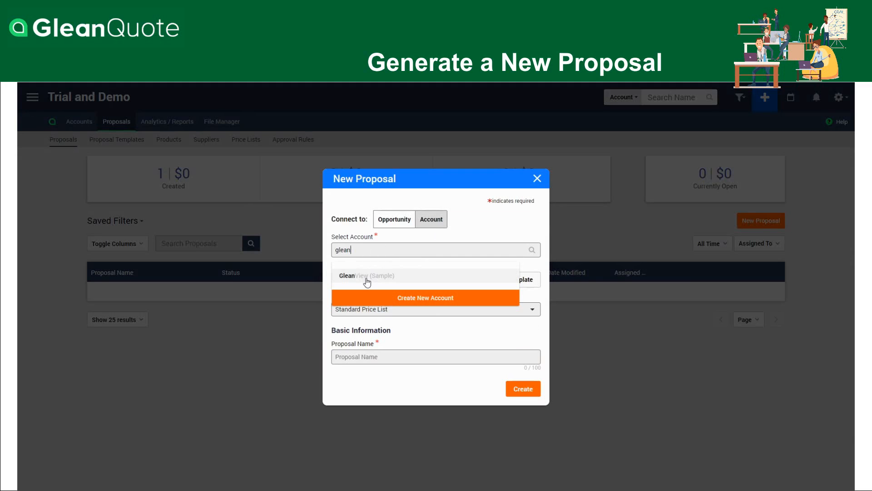
pyautogui.click(367, 279)
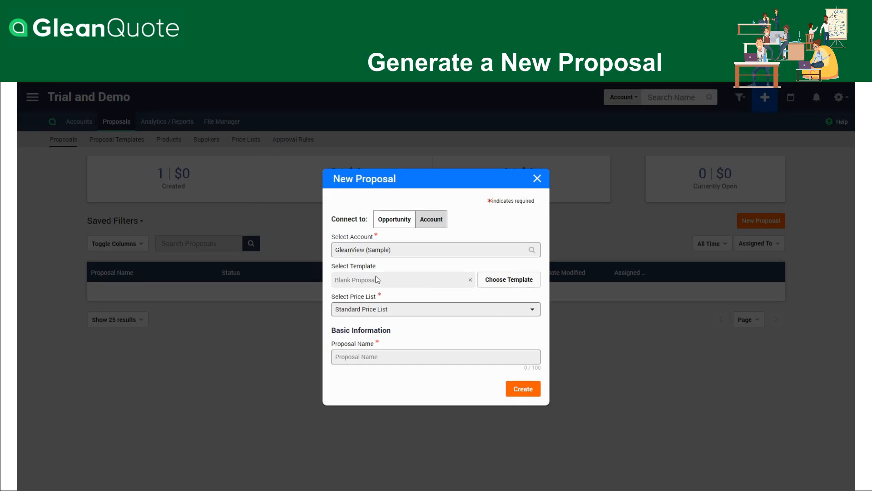
pyautogui.click(506, 285)
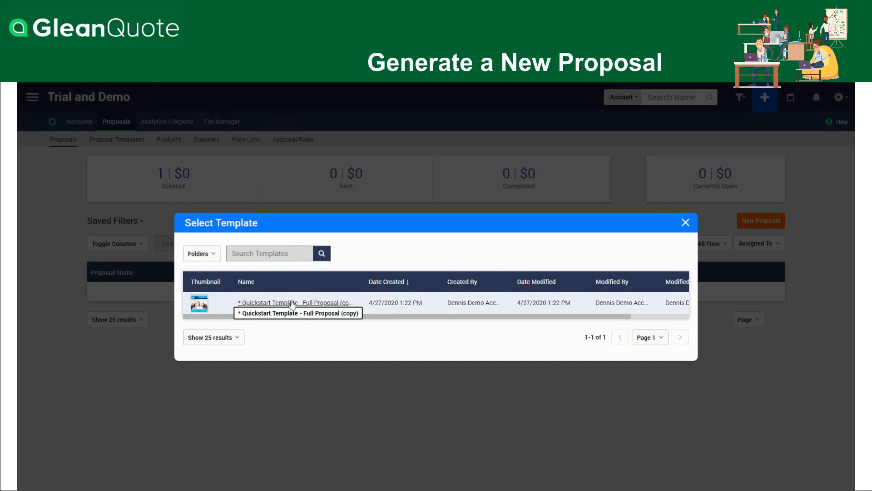
pyautogui.click(292, 303)
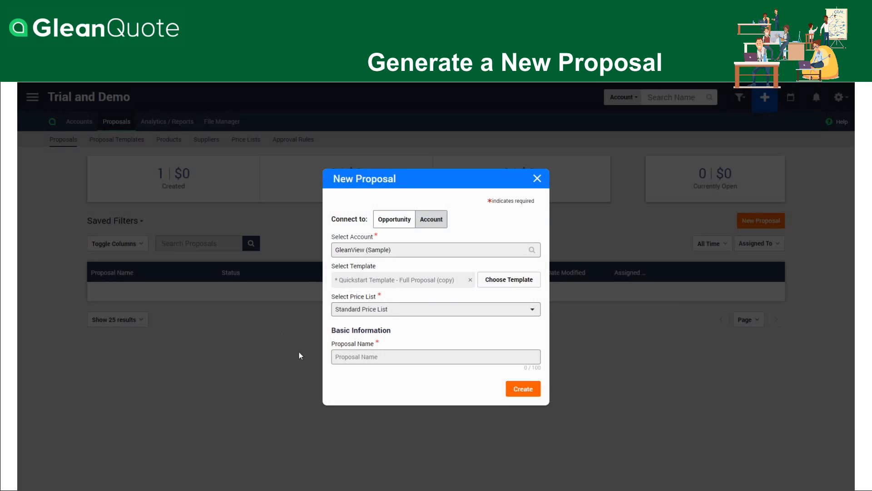
# Name the proposal "Test Proposal" followed by the tester's first name and create it
pyautogui.click(372, 354)
pyautogui.write('Test Proposal Dennis')
pyautogui.click(515, 394)
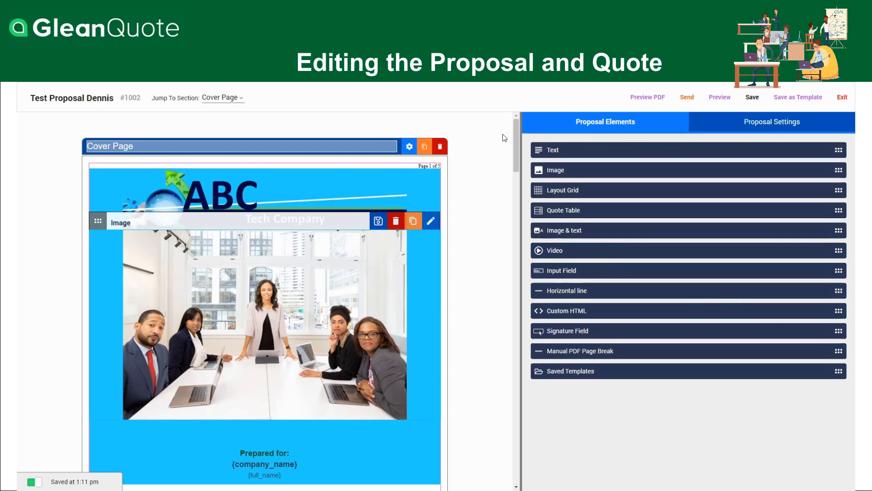
# Examine the editing options of the main text block and header image in the Why choose ABC section
pyautogui.moveTo(517, 146); pyautogui.dragTo(515, 209)
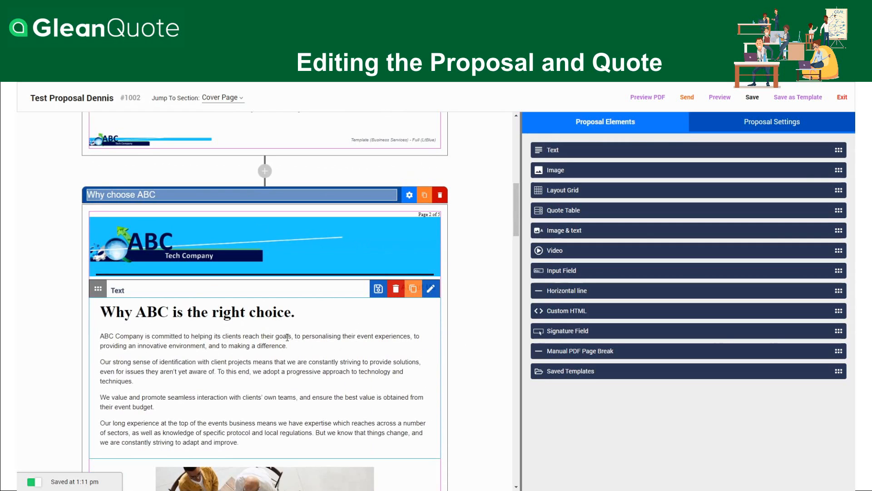
pyautogui.click(307, 326)
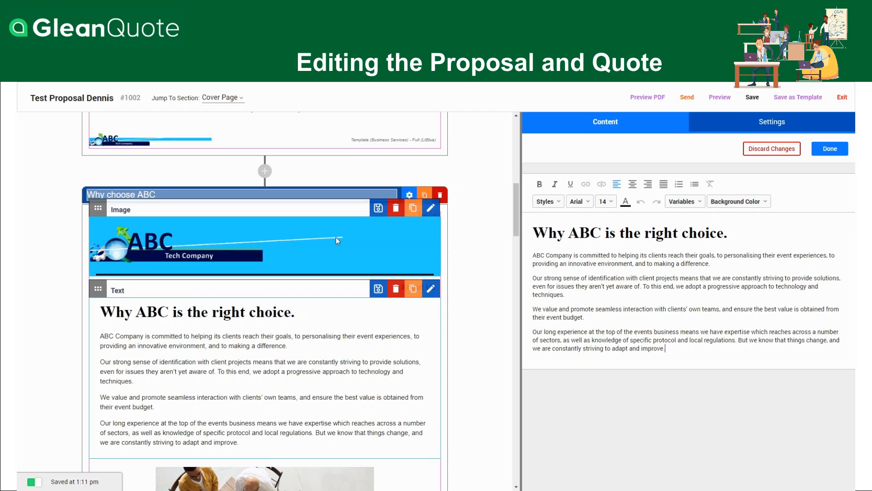
pyautogui.click(161, 242)
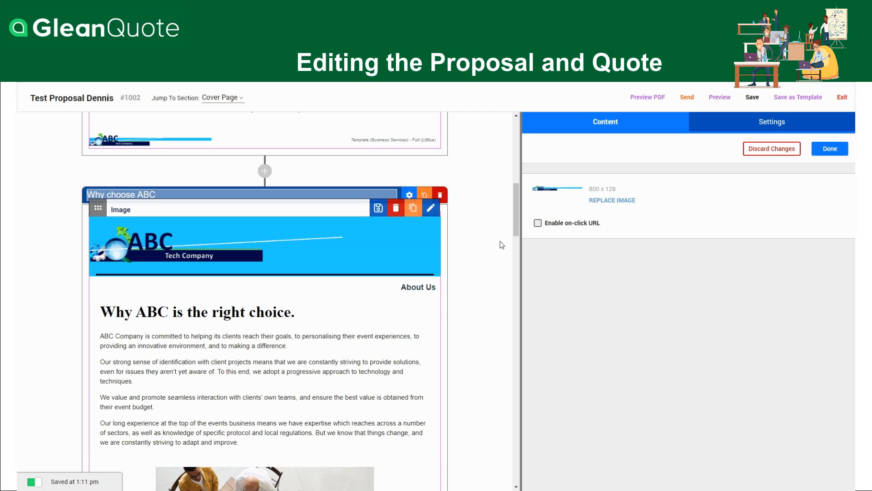
pyautogui.moveTo(516, 222); pyautogui.dragTo(508, 139)
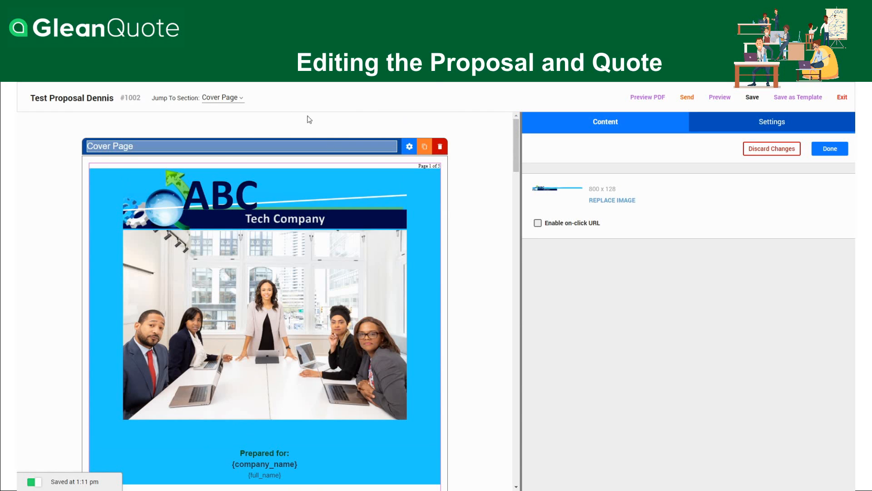
# Go to the Scope of Services section of the proposal and on to the Quote Page section
pyautogui.click(244, 100)
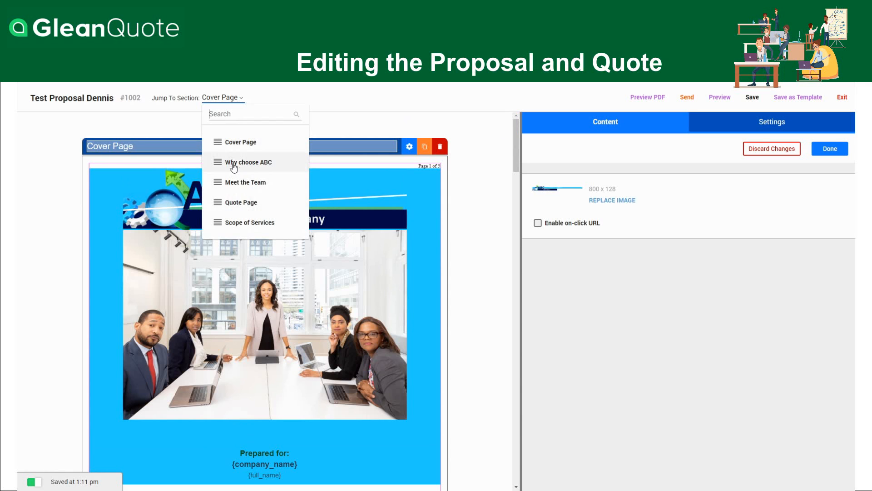
pyautogui.click(252, 223)
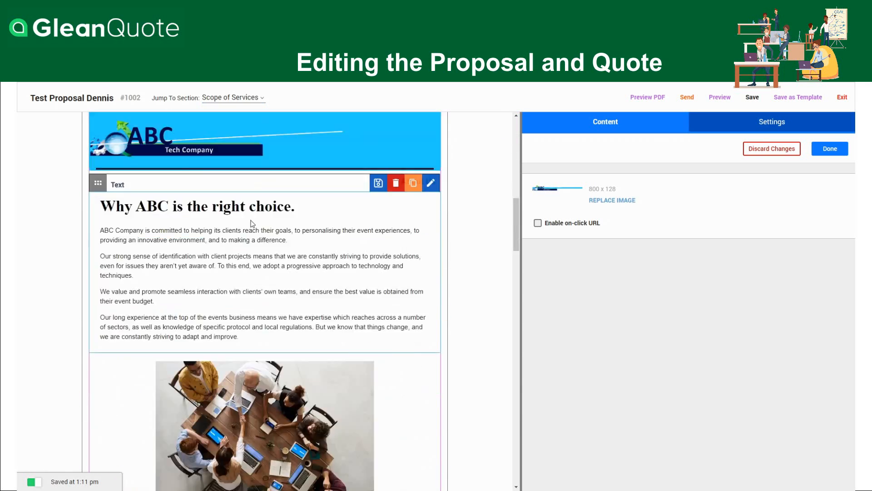
pyautogui.click(262, 100)
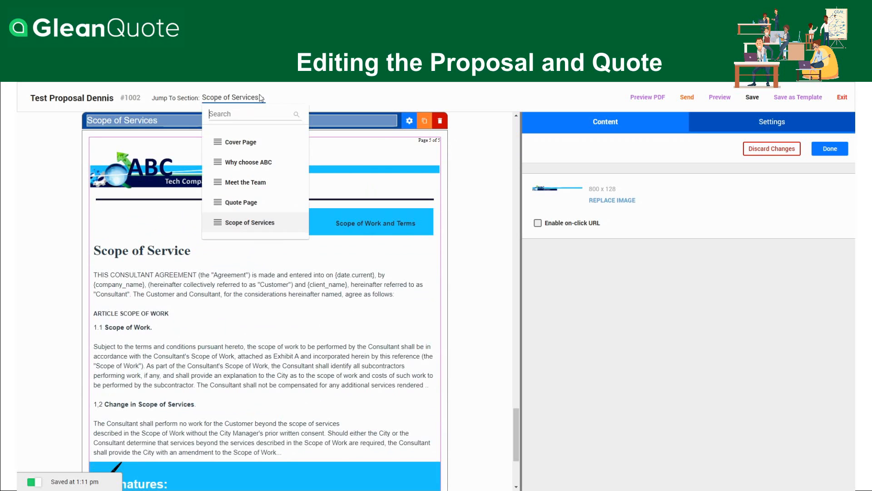
pyautogui.click(249, 200)
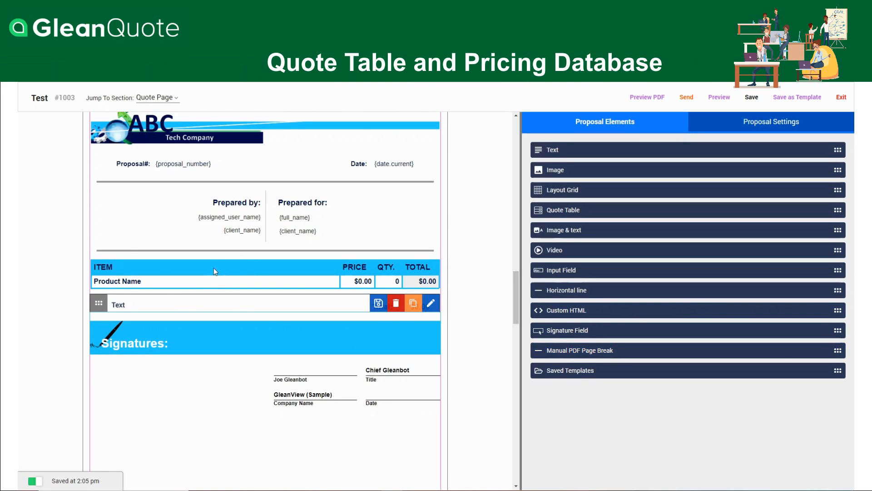
# Open the Quote Page's quote table for editing, search its product line for "se" and bring up the advanced product search
pyautogui.click(210, 279)
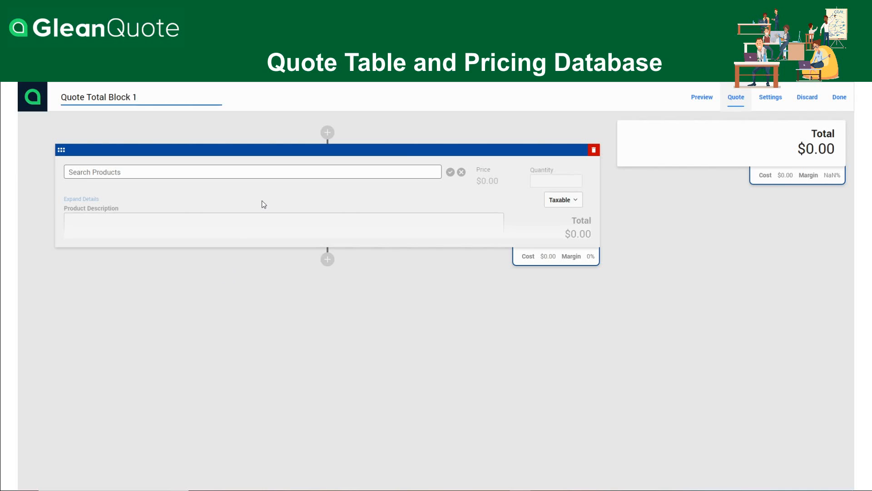
pyautogui.click(211, 169)
pyautogui.write('se')
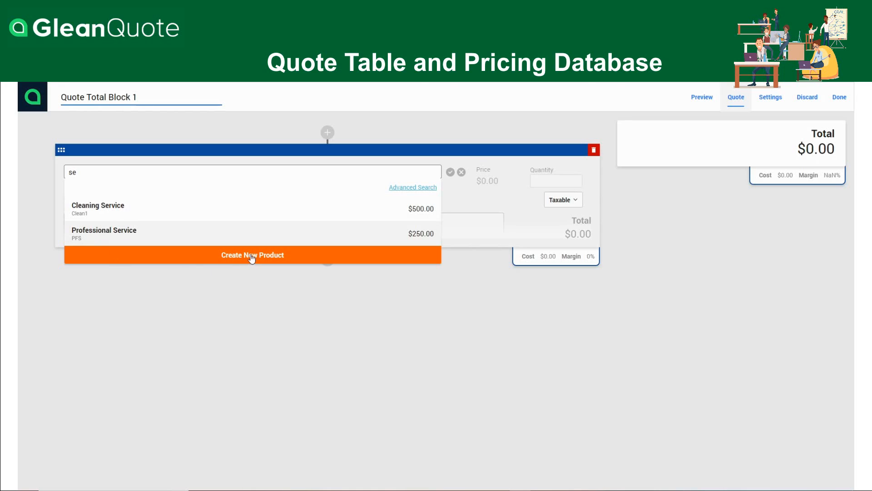
pyautogui.click(413, 191)
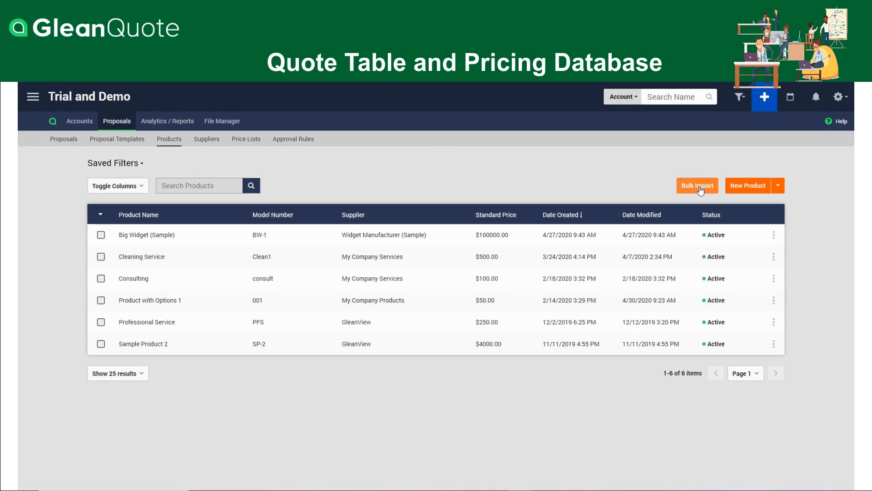
pyautogui.click(778, 186)
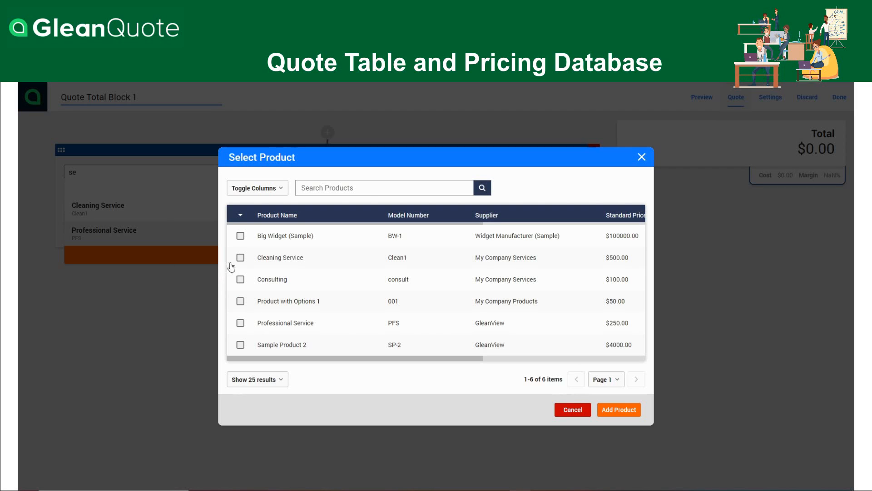
# Add Product with Options 1 and Big Widget (Sample) to the quote and accept both product lines
pyautogui.click(240, 302)
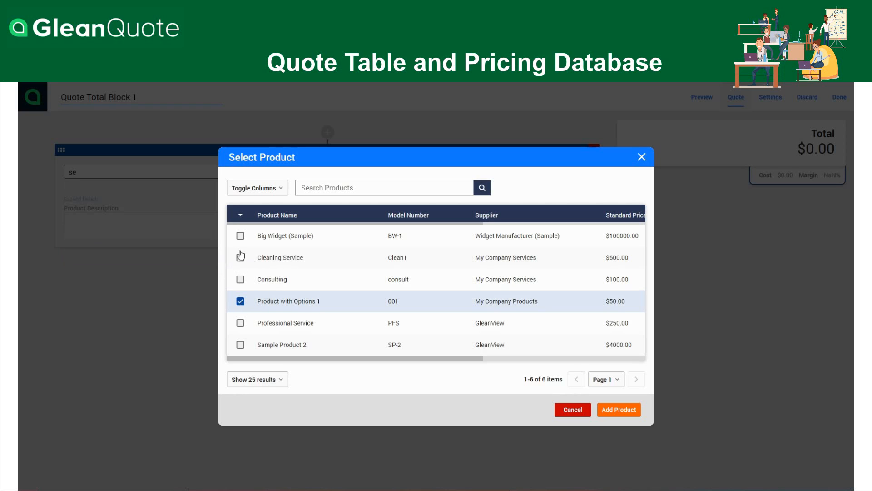
pyautogui.click(240, 235)
pyautogui.click(622, 410)
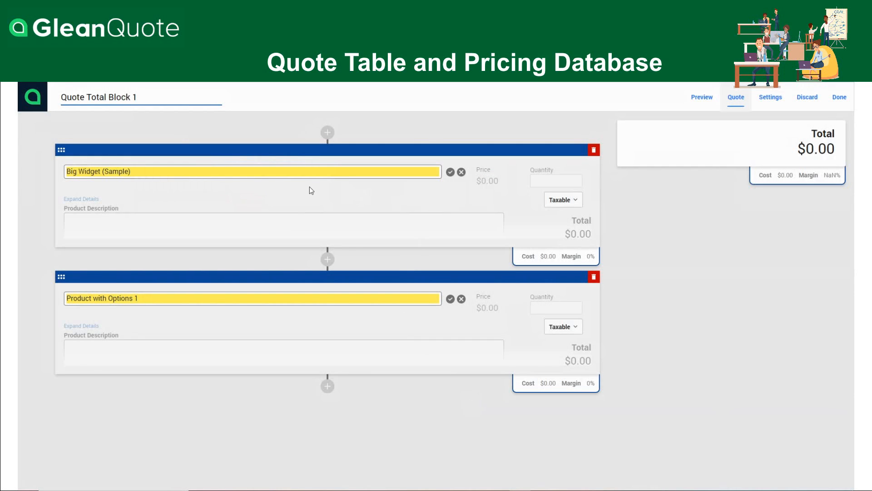
pyautogui.click(450, 173)
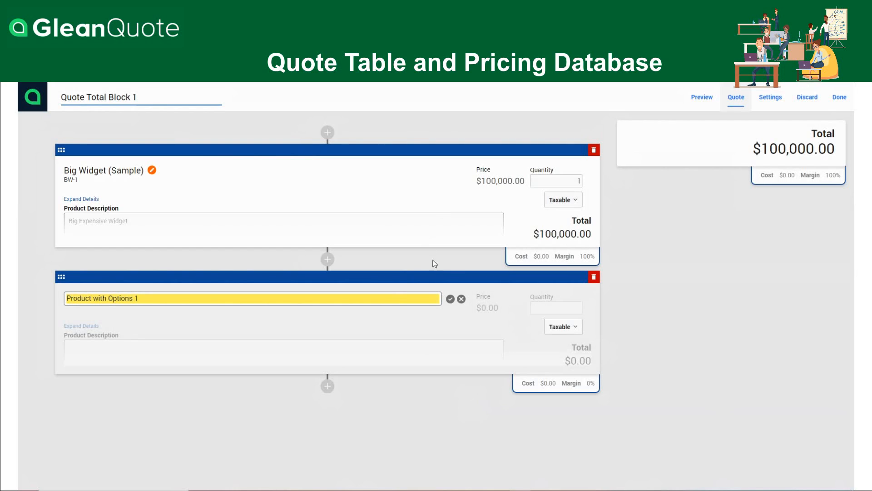
pyautogui.click(450, 300)
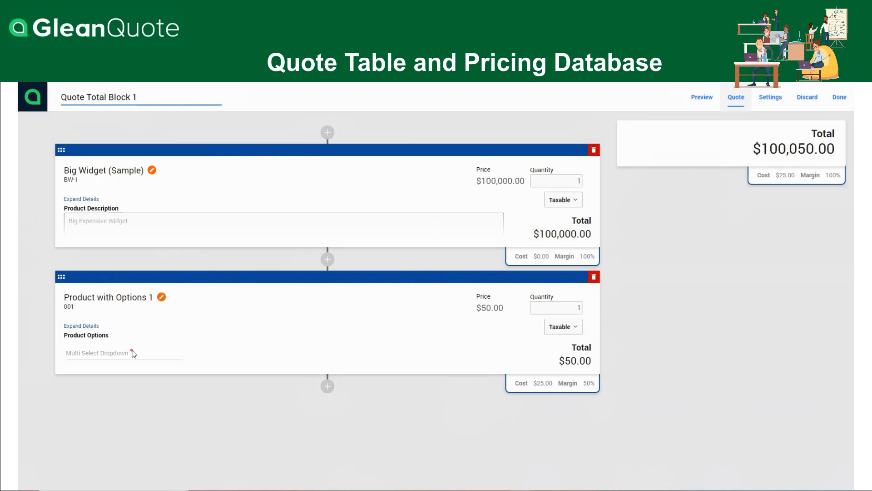
# Expand the details of Product with Options 1 and choose Wiring Cables as its Multi Select Dropdown option
pyautogui.click(87, 327)
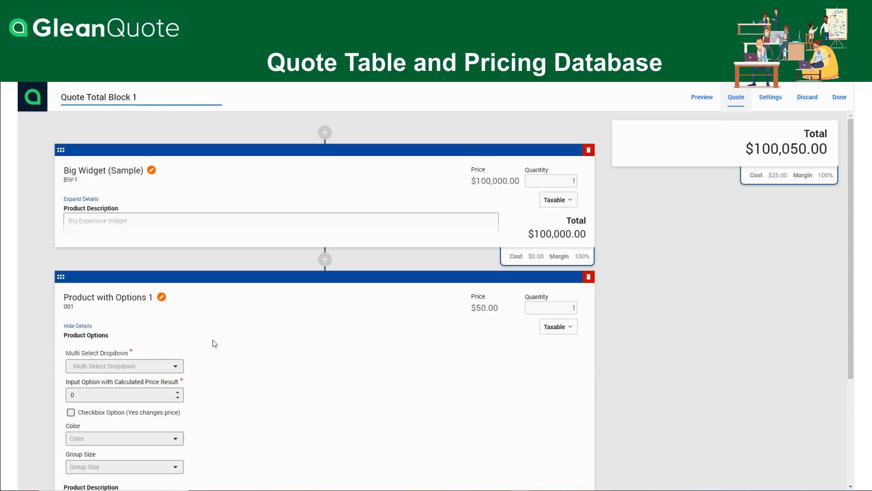
pyautogui.scroll(-1, 217, 342)
pyautogui.click(174, 323)
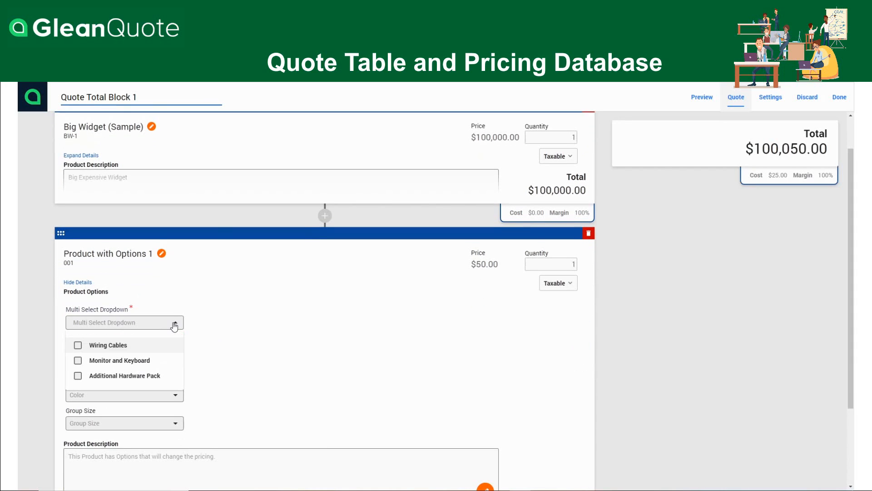
pyautogui.click(78, 346)
pyautogui.click(220, 355)
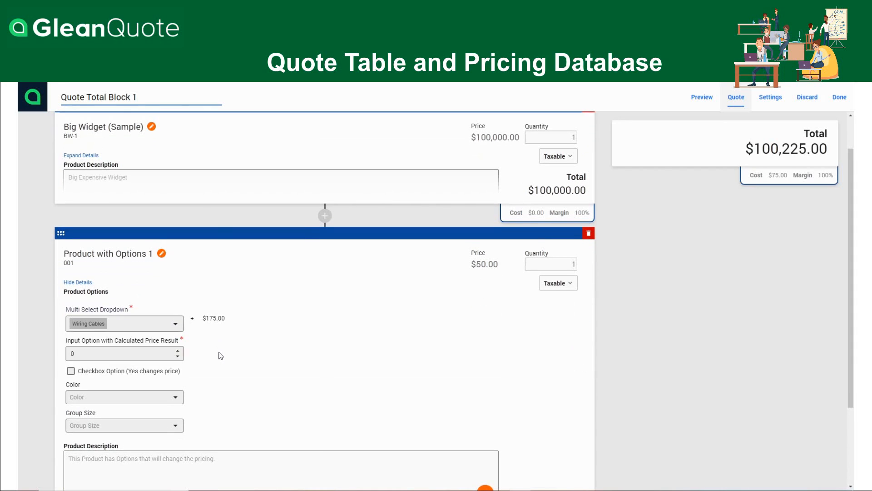
# For Product with Options 1, set the calculated input to 1, tick the checkbox option, choose Blue and Under 200, and finish the quote table
pyautogui.click(178, 351)
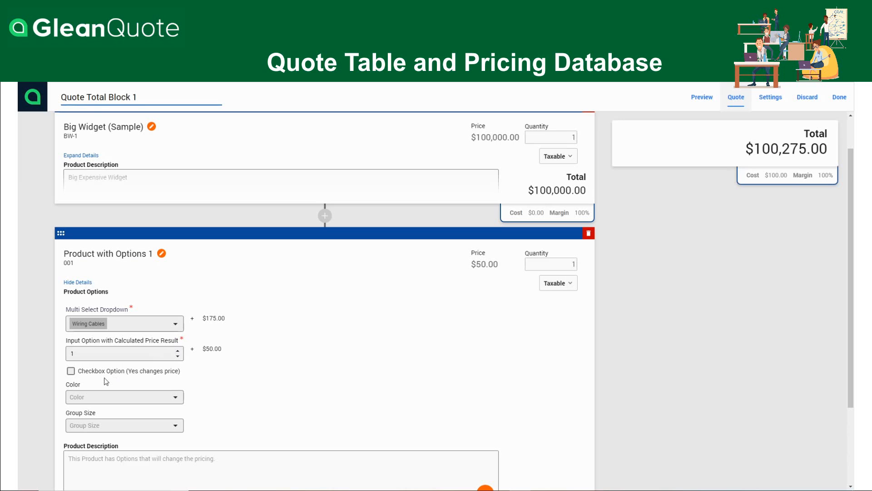
pyautogui.click(71, 372)
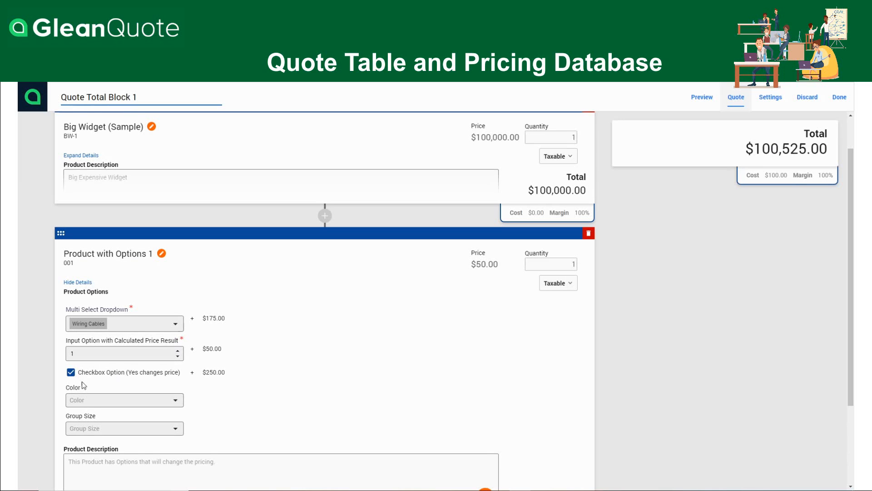
pyautogui.click(166, 405)
pyautogui.click(83, 438)
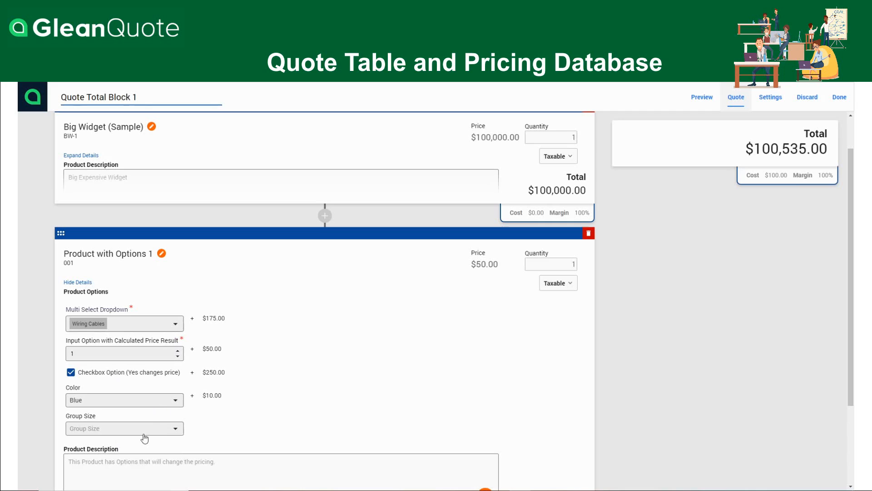
pyautogui.click(171, 429)
pyautogui.click(101, 392)
pyautogui.scroll(1, 351, 350)
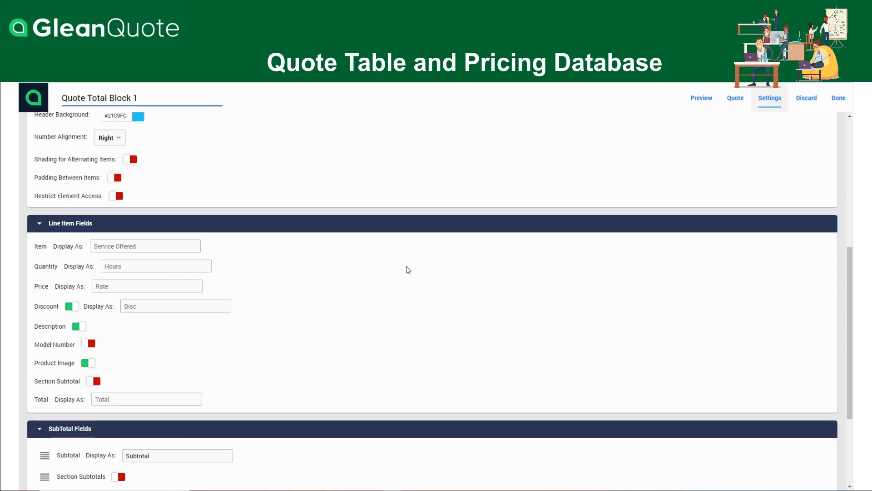
pyautogui.click(838, 98)
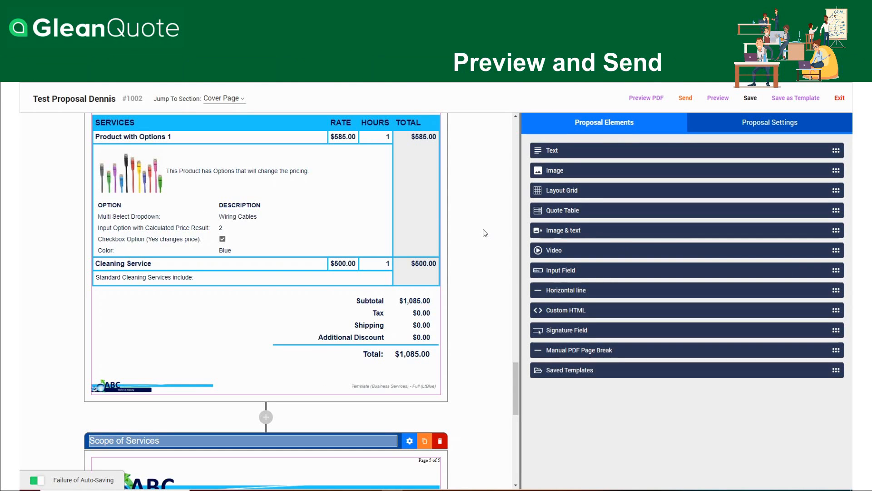
# Open the Scope of Service text block for editing, review its agreement text and variables, and close the editor
pyautogui.scroll(-10, 485, 232)
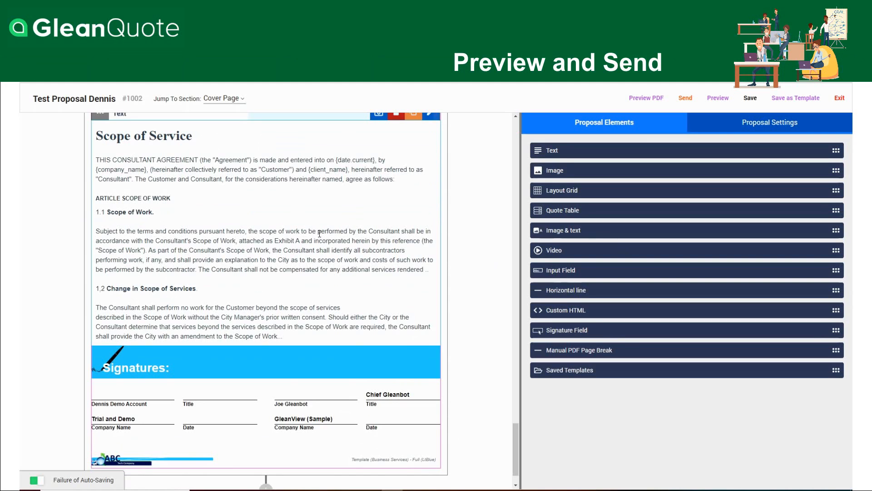
pyautogui.click(292, 215)
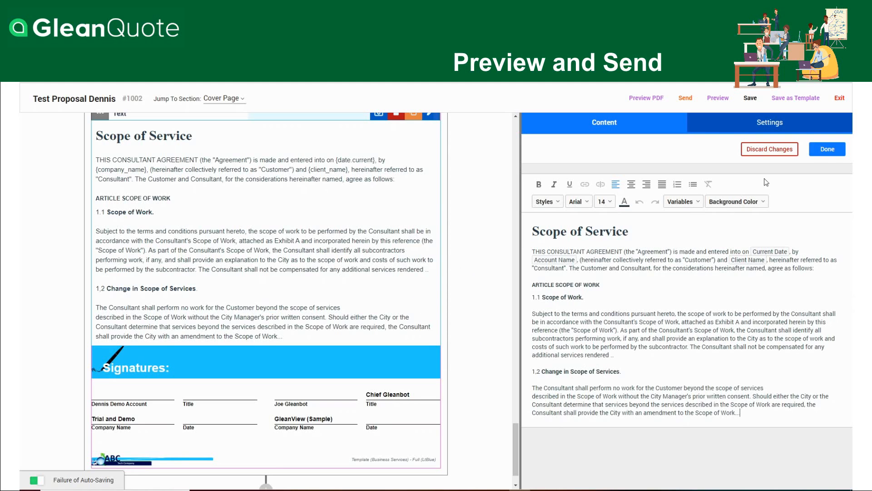
pyautogui.click(827, 149)
# In the proposal's signature field, replace the sample contact with the test contact as the contact signer
pyautogui.scroll(-1, 485, 309)
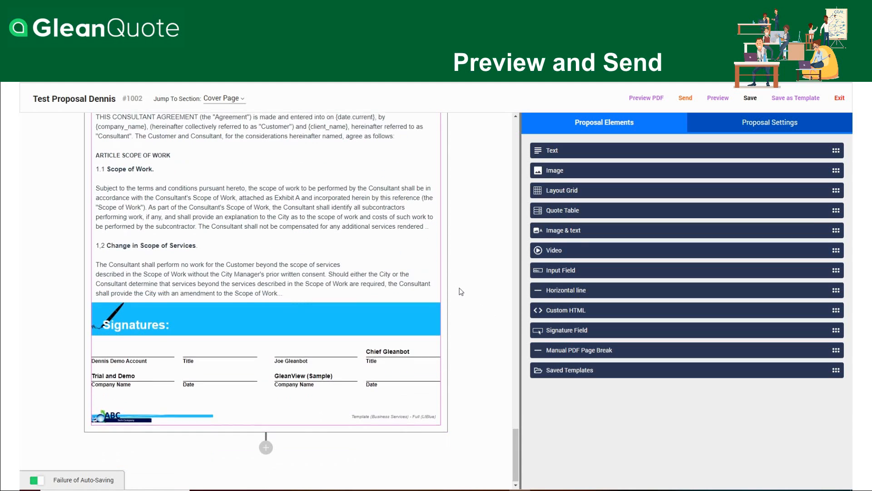
pyautogui.click(338, 368)
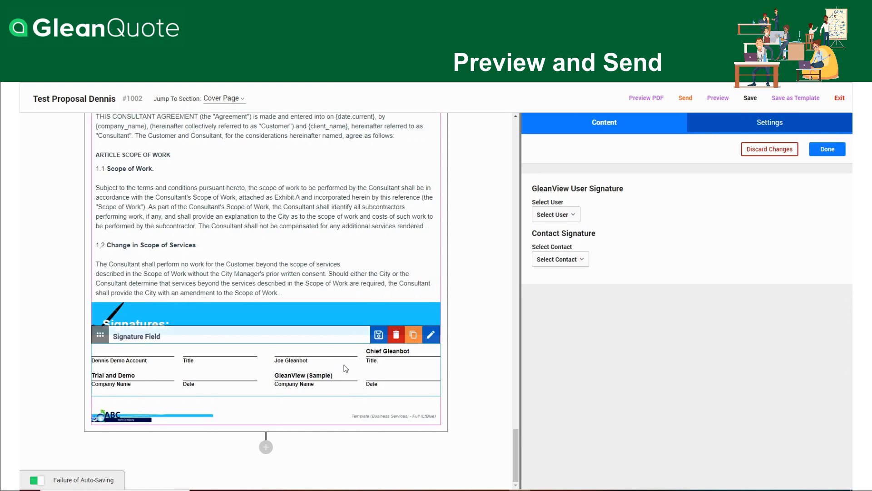
pyautogui.click(582, 261)
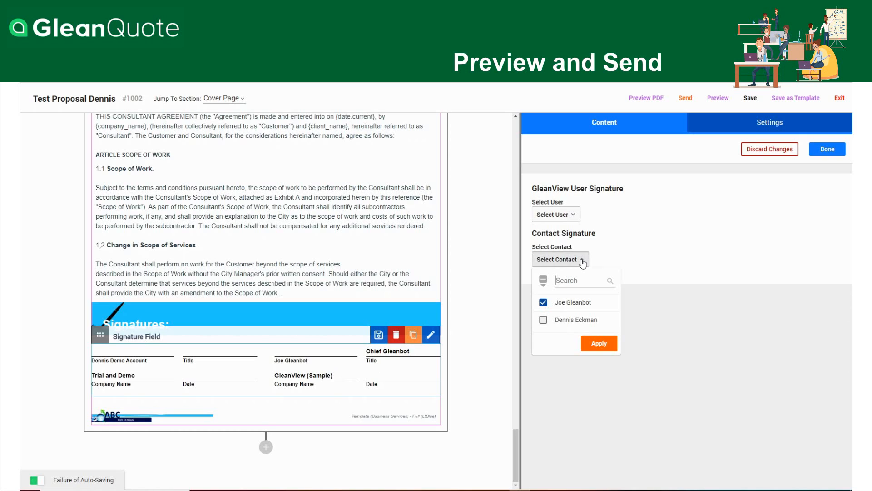
pyautogui.click(544, 302)
pyautogui.click(543, 320)
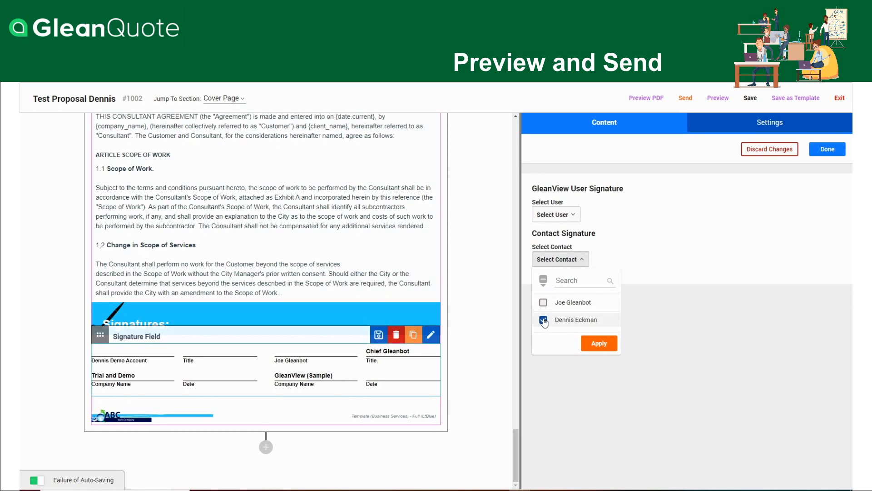
pyautogui.click(600, 344)
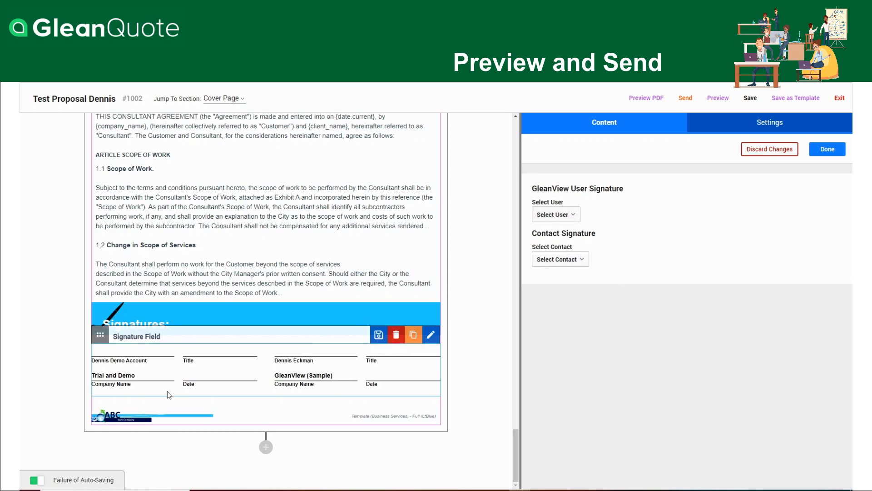
# Remove the account user's signature from the signature field and finish editing it
pyautogui.click(570, 216)
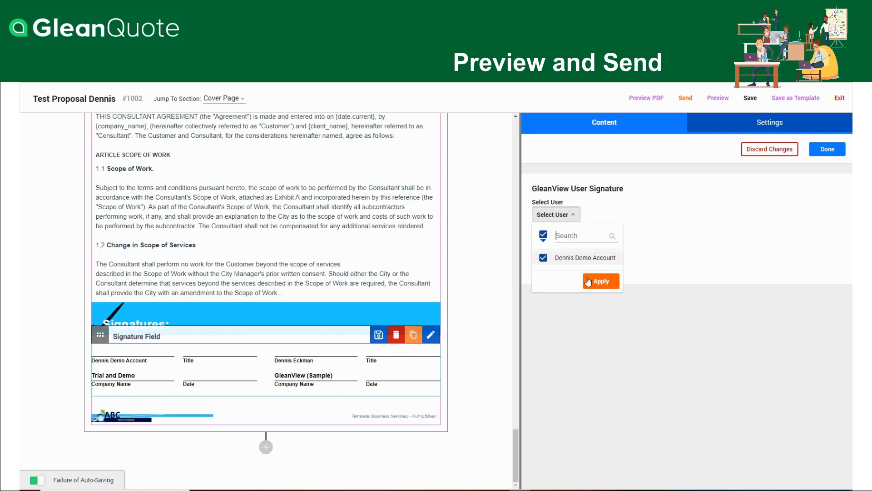
pyautogui.click(544, 237)
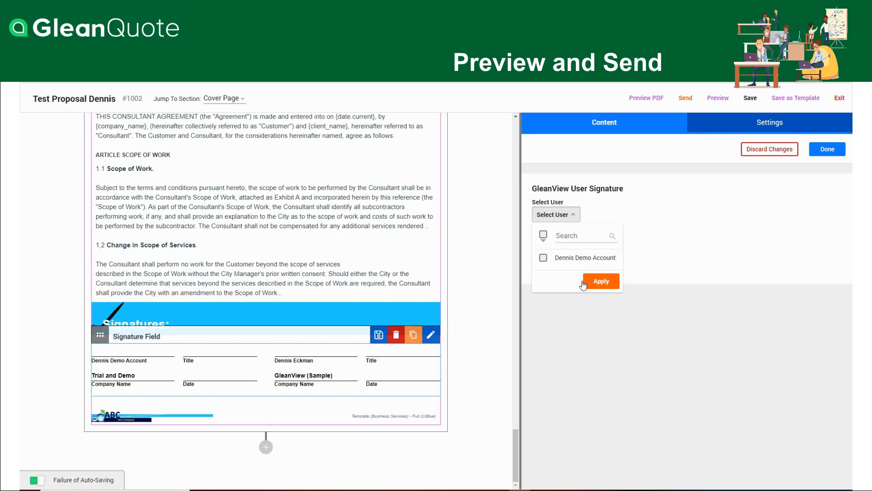
pyautogui.click(590, 285)
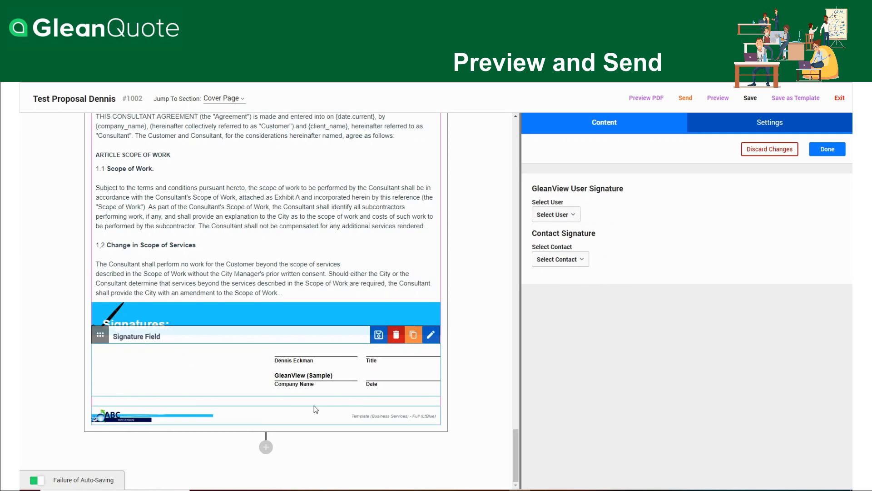
pyautogui.click(828, 152)
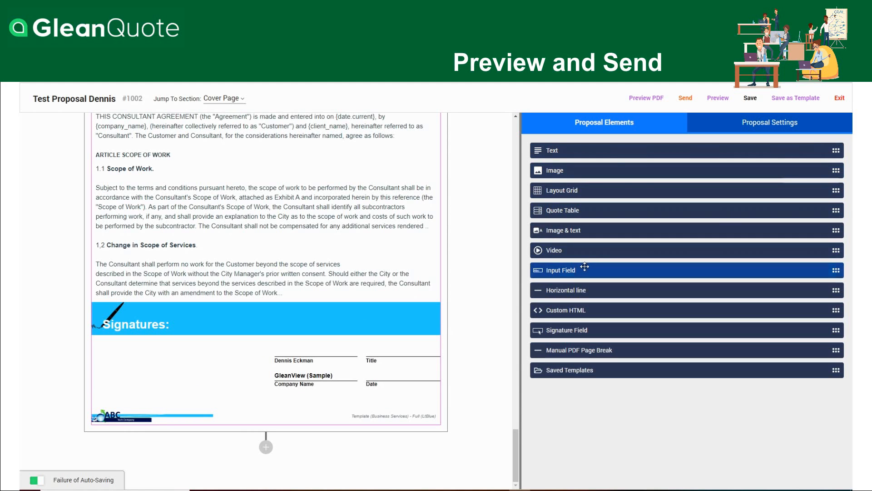
# Preview the proposal in the portrait phone layout, look through it down to the Quote Page, and close the preview
pyautogui.scroll(4, 480, 278)
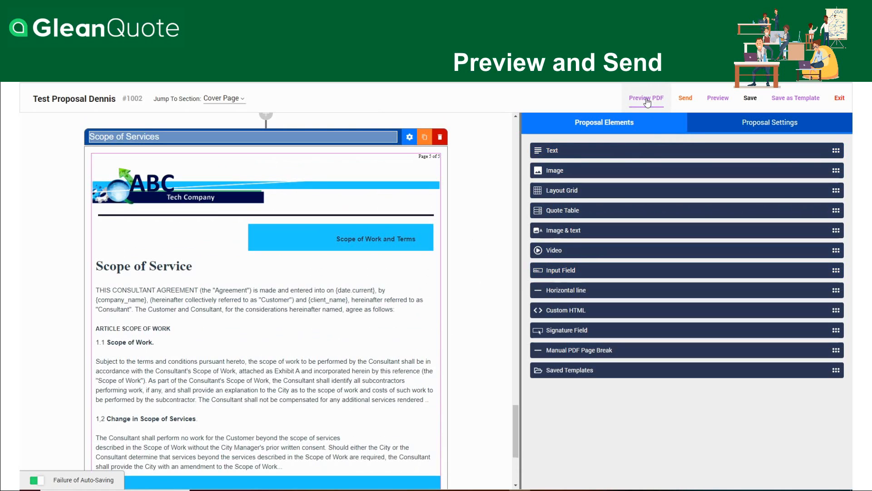
pyautogui.click(717, 100)
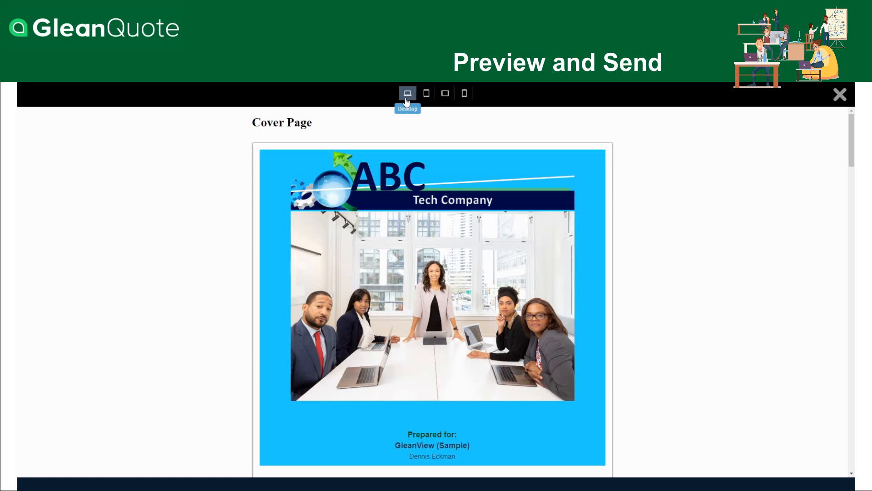
pyautogui.click(464, 99)
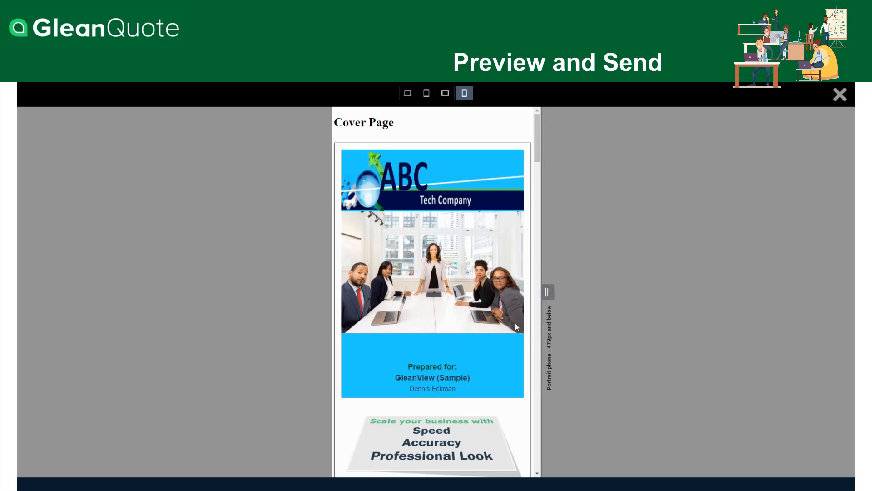
pyautogui.scroll(-10, 488, 341)
pyautogui.scroll(-15, 491, 344)
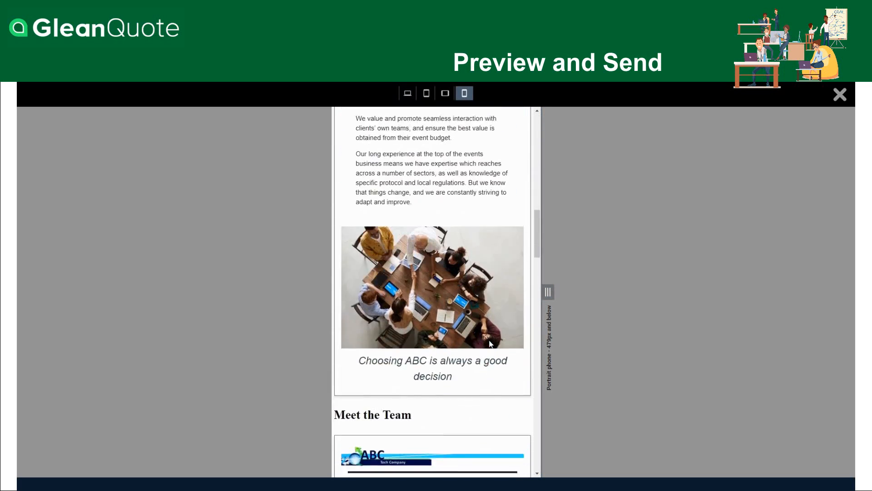
pyautogui.scroll(-5, 491, 344)
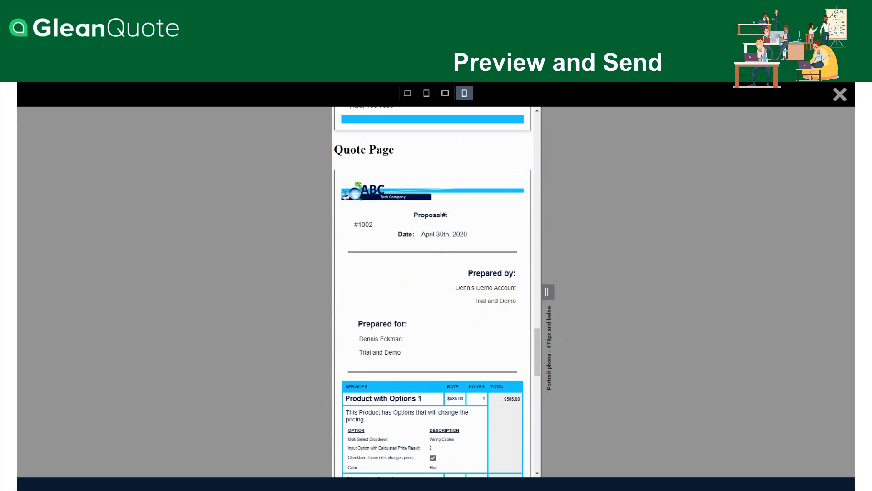
pyautogui.click(840, 94)
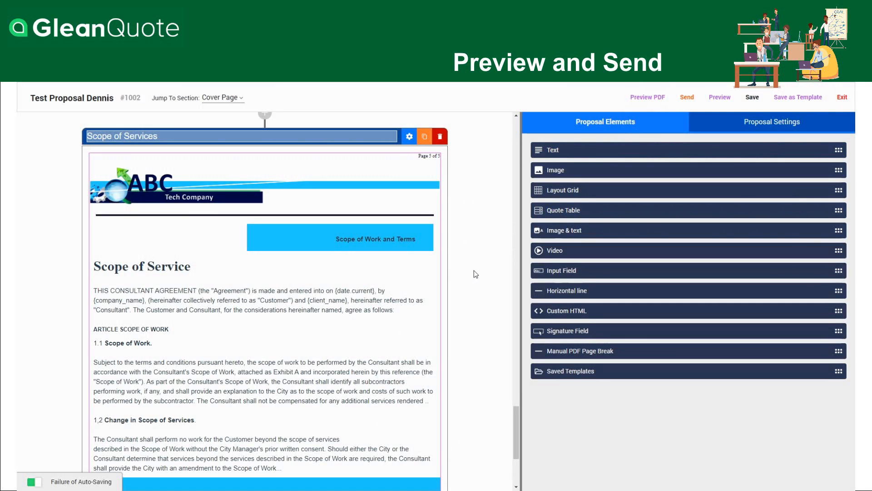
# Start sending the proposal, replace the test name at the start of the subject line with "Proposal" and enter the message "Here's the Quote"
pyautogui.click(689, 99)
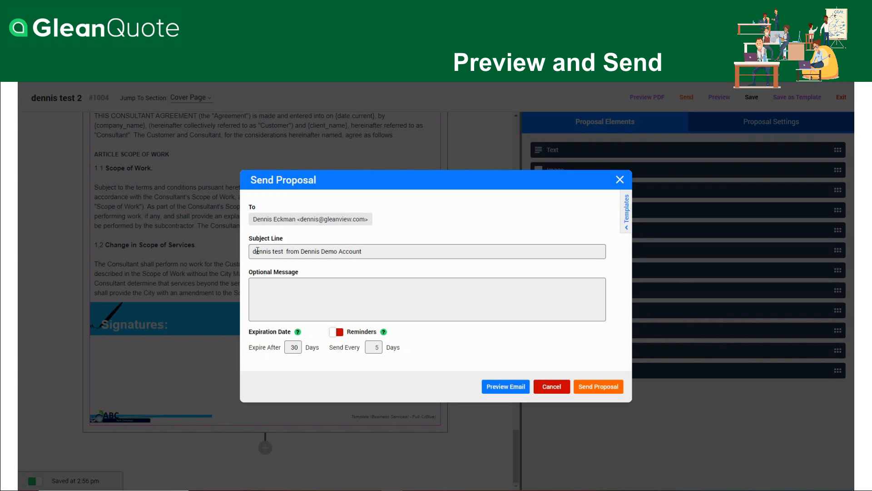
pyautogui.moveTo(254, 251); pyautogui.dragTo(283, 252)
pyautogui.write('Proposa')
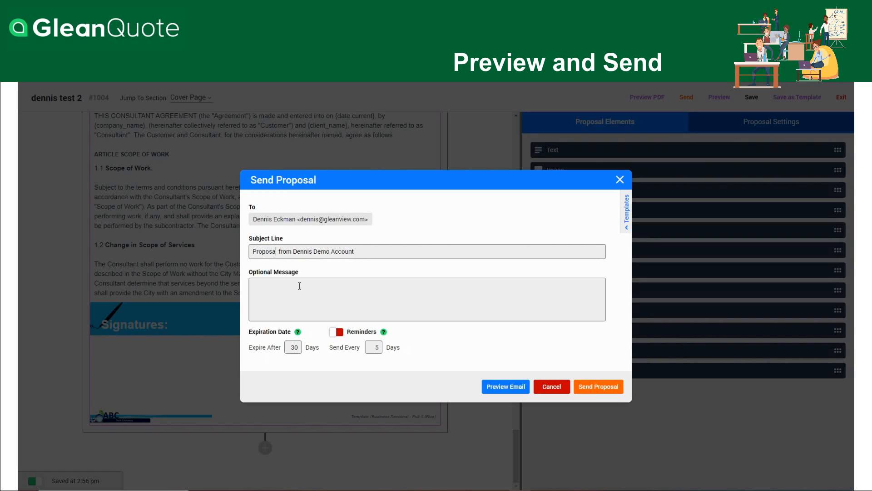
pyautogui.write('l')
pyautogui.click(278, 292)
pyautogui.write("Here's the Quote")
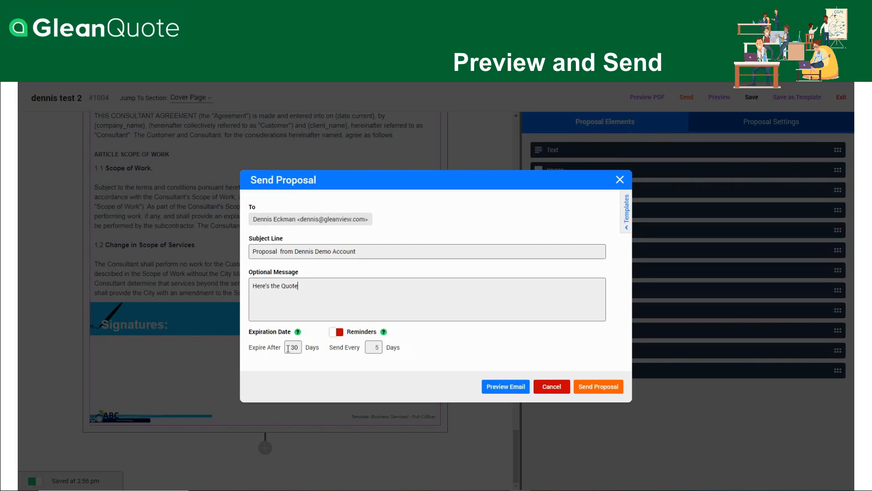
# Set the proposal to expire after 10 days and turn on reminders sent every 2 days
pyautogui.moveTo(288, 349); pyautogui.dragTo(310, 348)
pyautogui.write('10')
pyautogui.click(335, 332)
pyautogui.write('2')
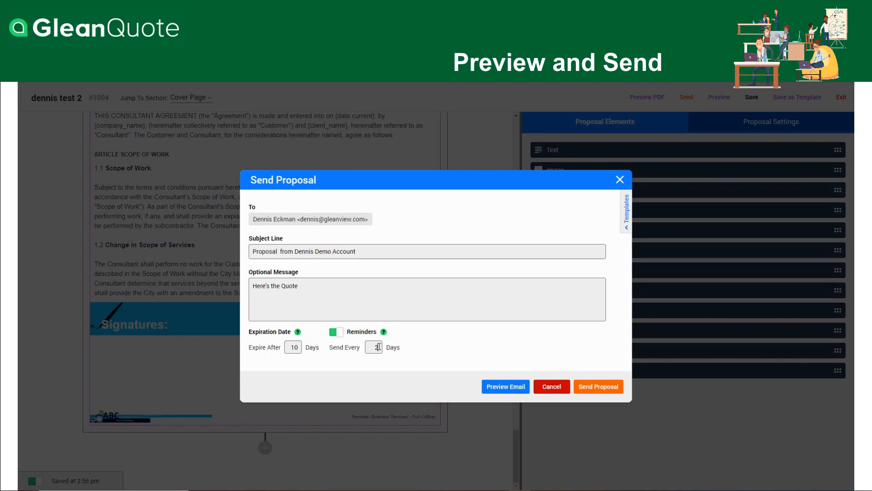
# Preview the proposal e-mail, close the preview and send the proposal
pyautogui.click(511, 389)
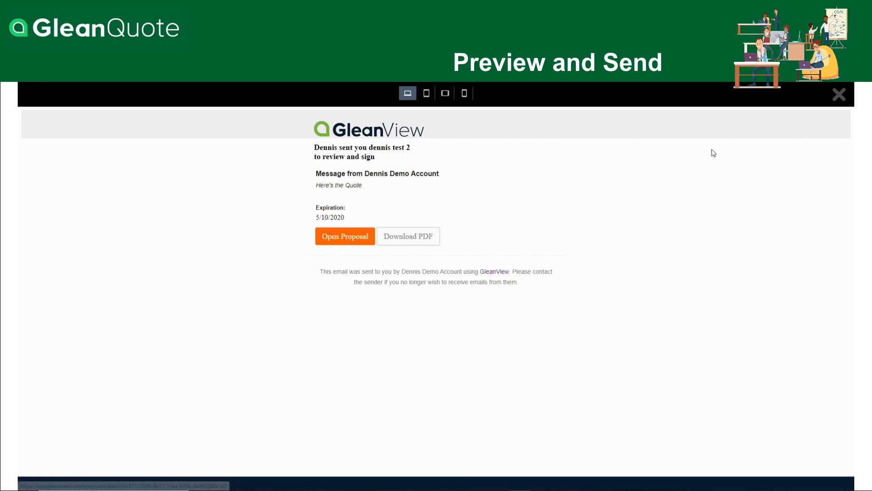
pyautogui.click(839, 94)
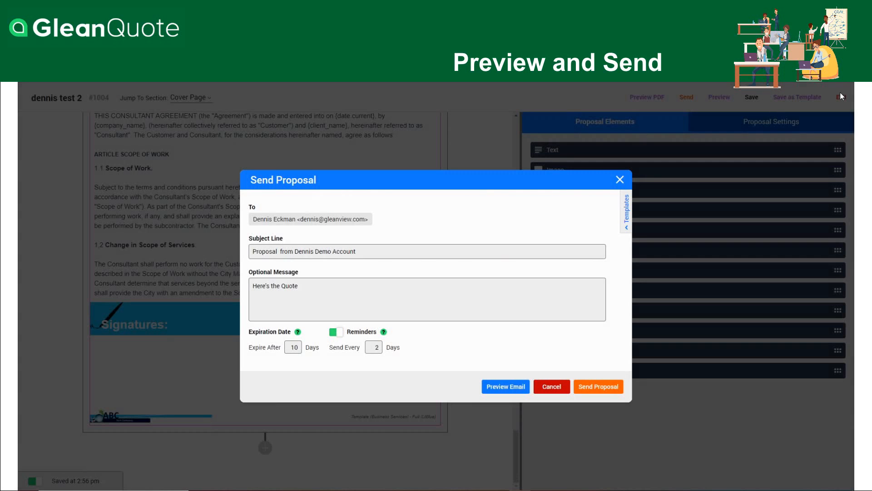
pyautogui.click(595, 387)
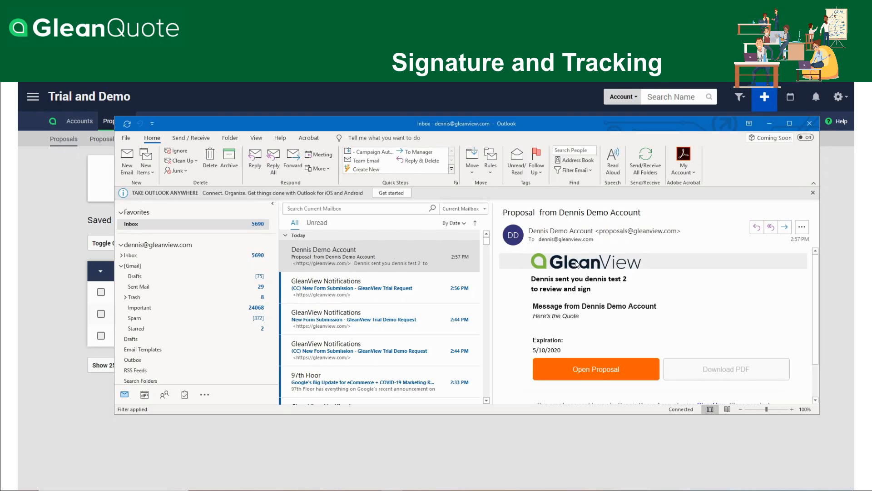
# Open the proposal from the received e-mail in Outlook and look at its list of sections
pyautogui.click(592, 369)
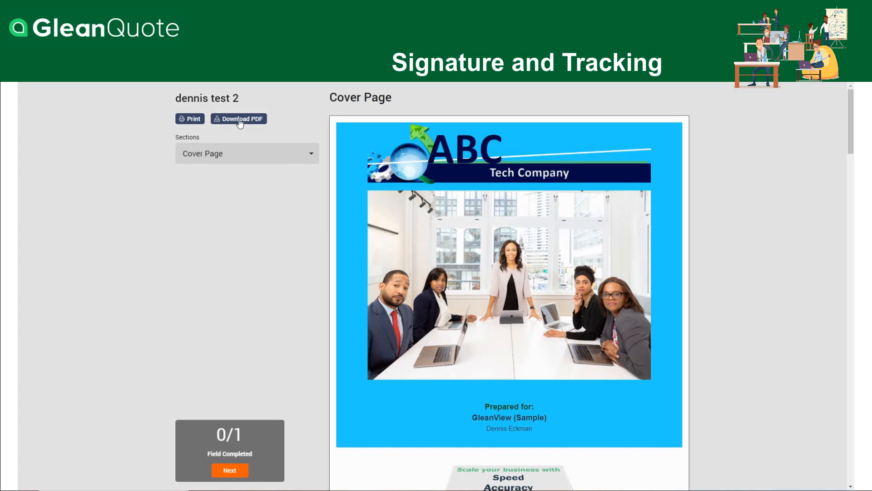
pyautogui.click(274, 156)
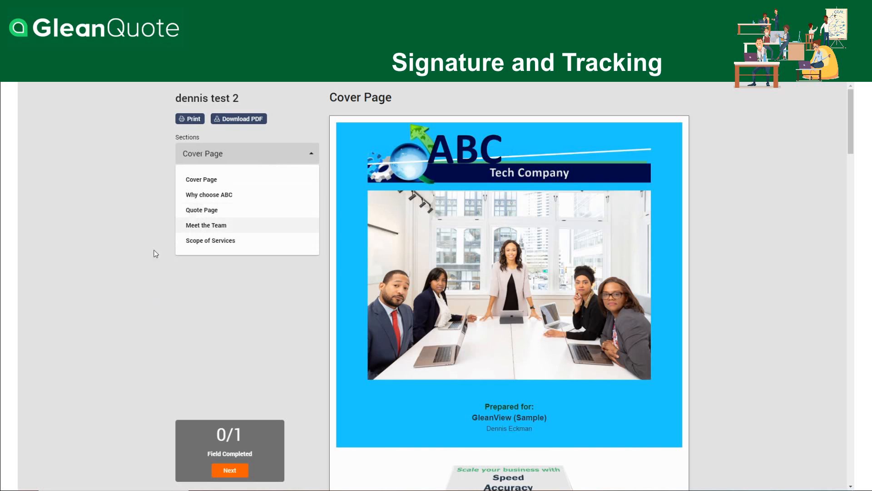
pyautogui.click(159, 289)
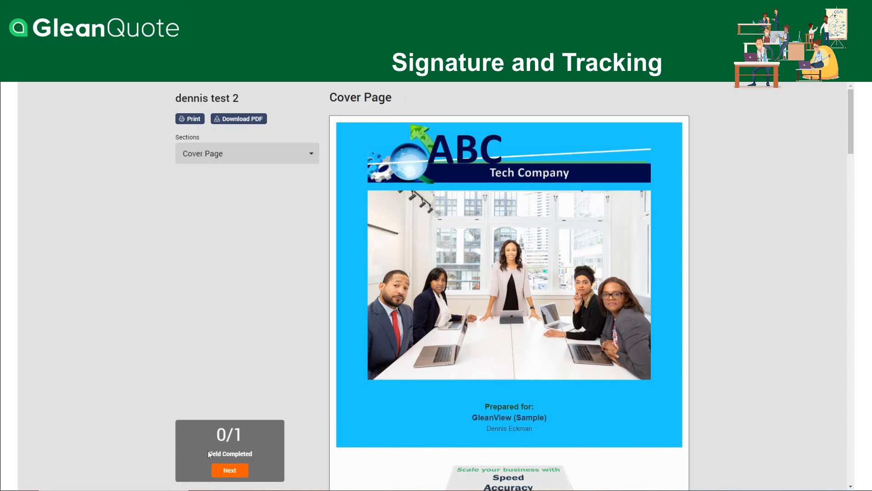
# Sign the proposal in its signature field with the recipient's full name in the Caveat style, accept the signature and complete the proposal
pyautogui.click(237, 470)
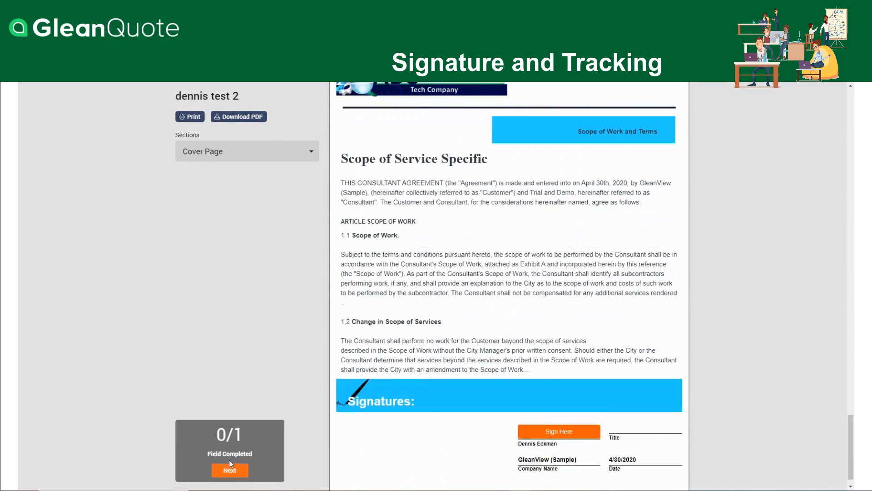
pyautogui.click(569, 410)
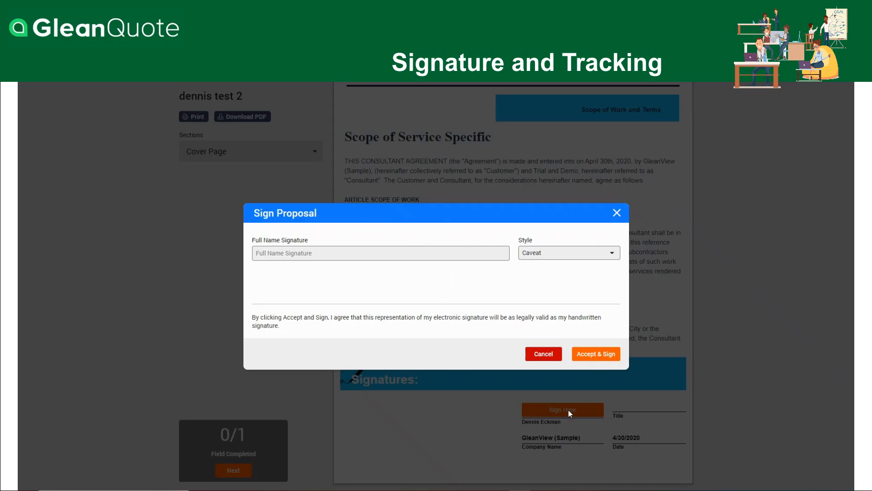
pyautogui.click(592, 354)
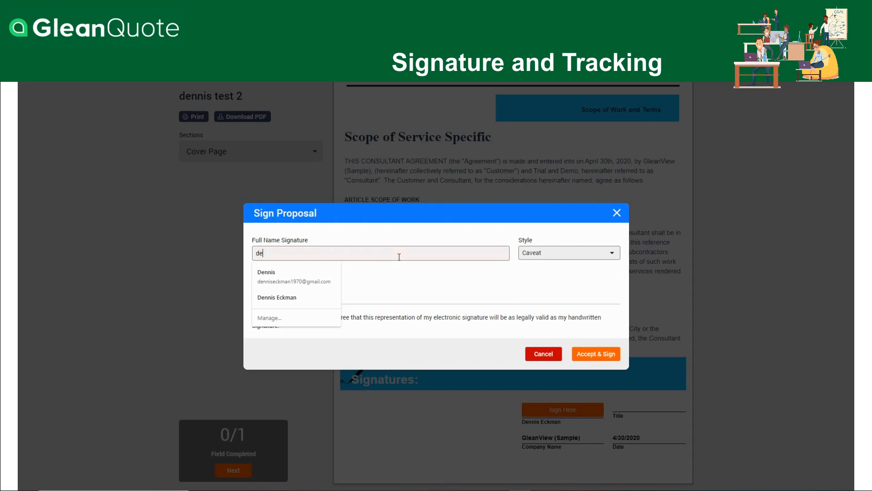
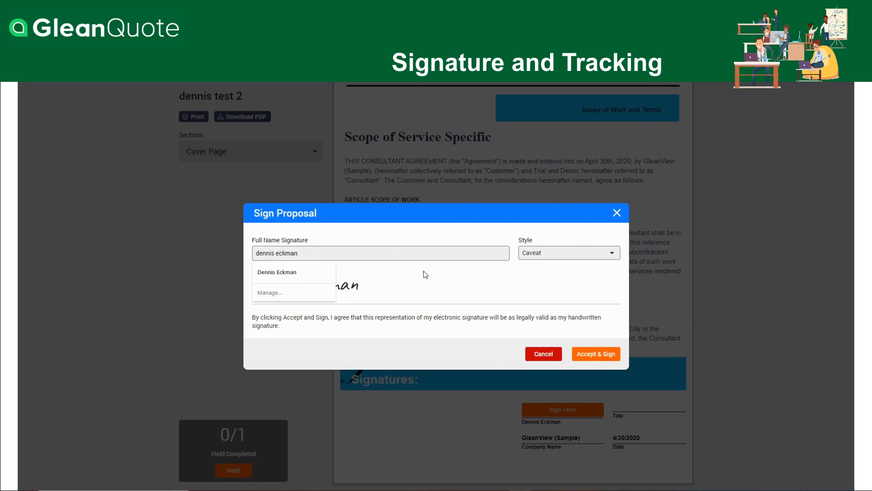
pyautogui.click(593, 353)
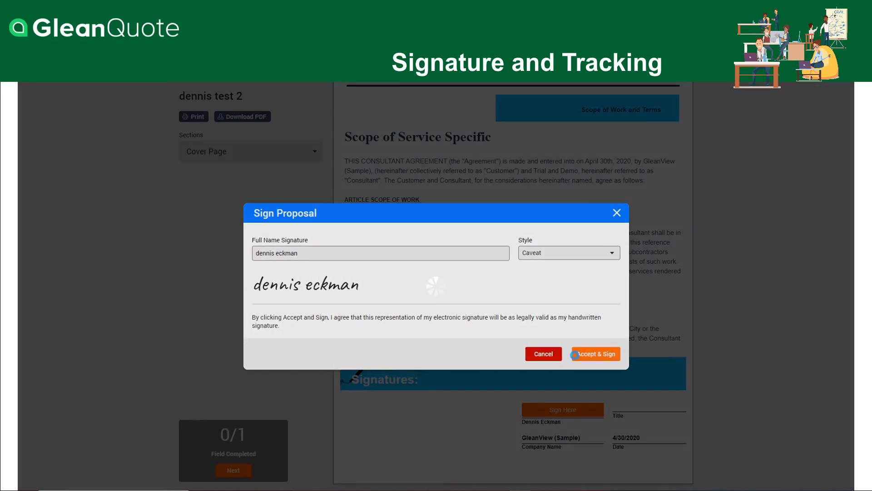
pyautogui.click(230, 470)
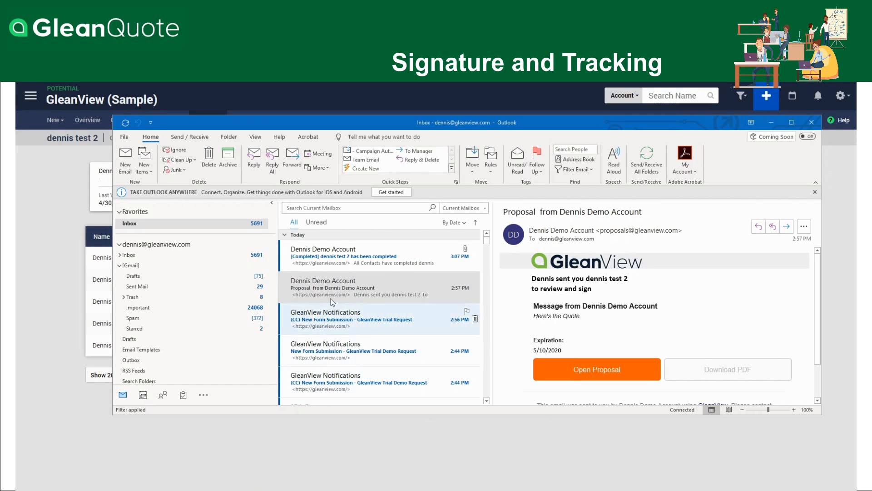
# Look at the completion e-mail in Outlook, and switch back to GleanView to view the proposal's tracking and overview
pyautogui.click(364, 262)
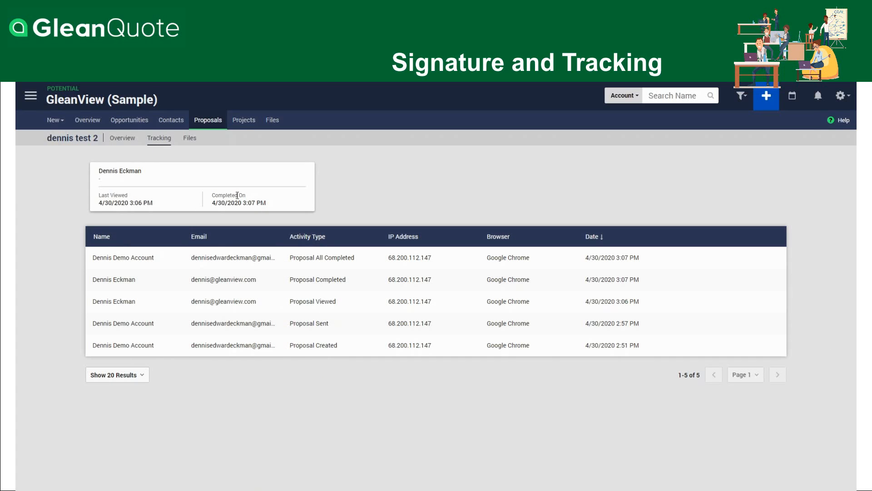
pyautogui.click(123, 138)
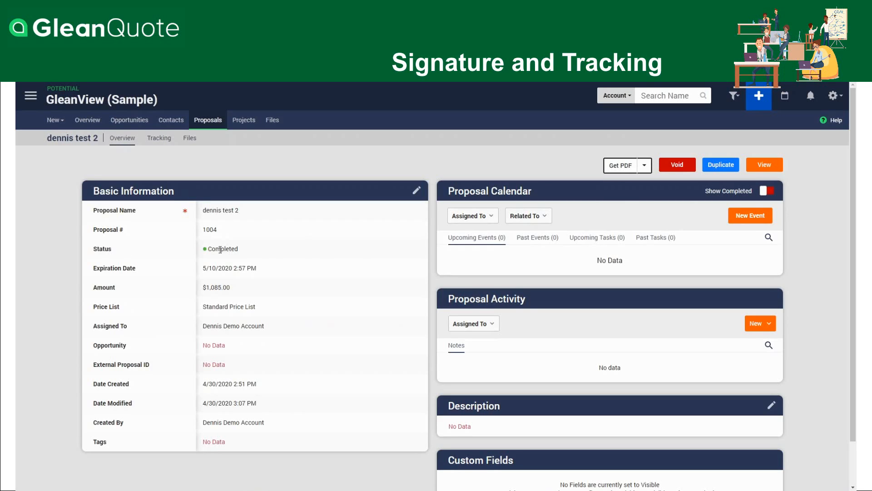
# Get the completed proposal as a PDF, read through to the signature on its last page and return to the proposal overview
pyautogui.click(643, 166)
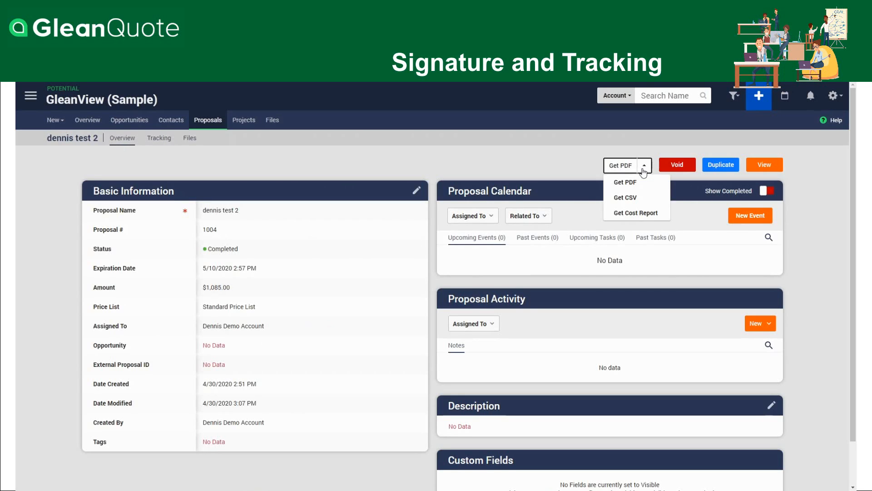
pyautogui.click(630, 184)
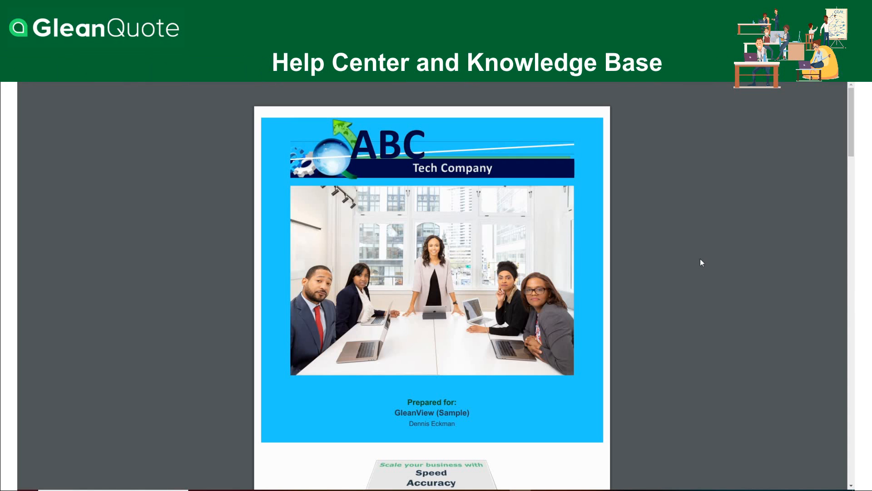
pyautogui.scroll(-8, 700, 258)
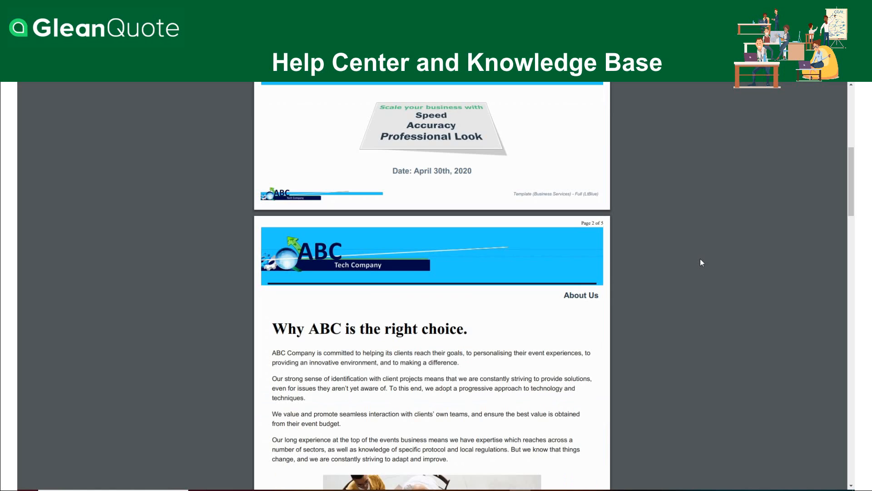
pyautogui.scroll(-15, 700, 258)
pyautogui.scroll(-18, 700, 259)
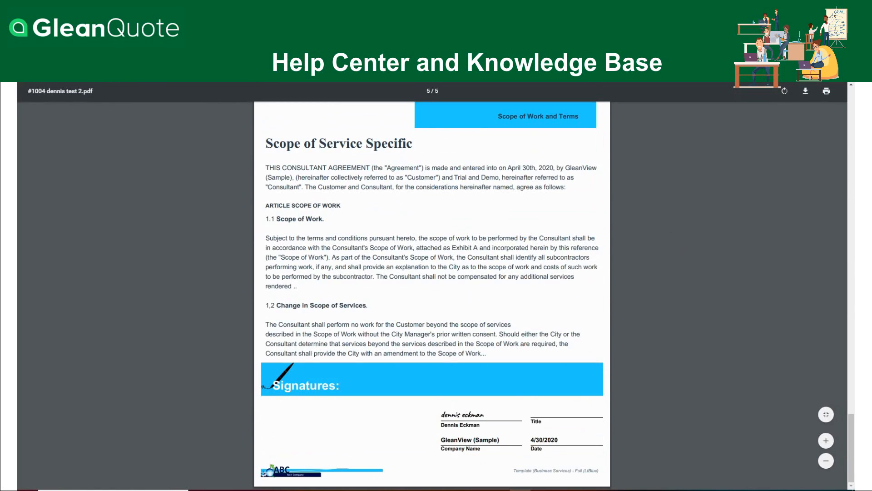
pyautogui.click(204, 38)
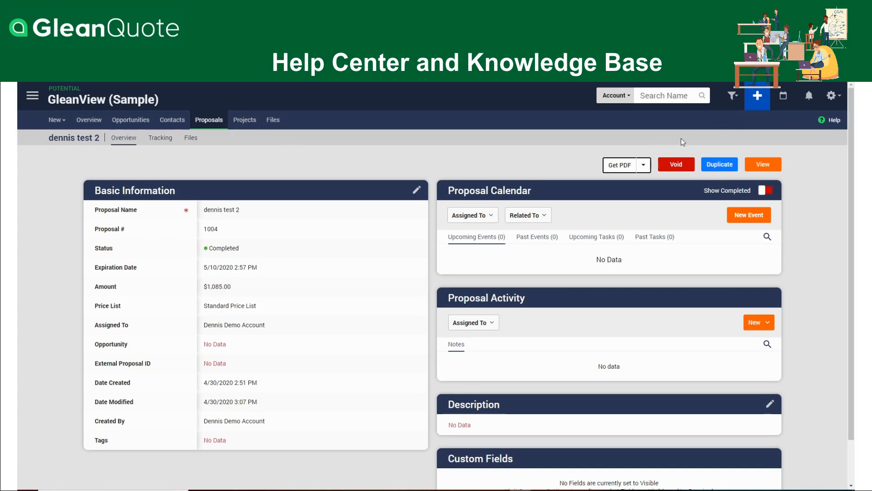
# Open the Help Center, look at the setup guides and search the GleanQuote knowledge base for "products"
pyautogui.click(834, 121)
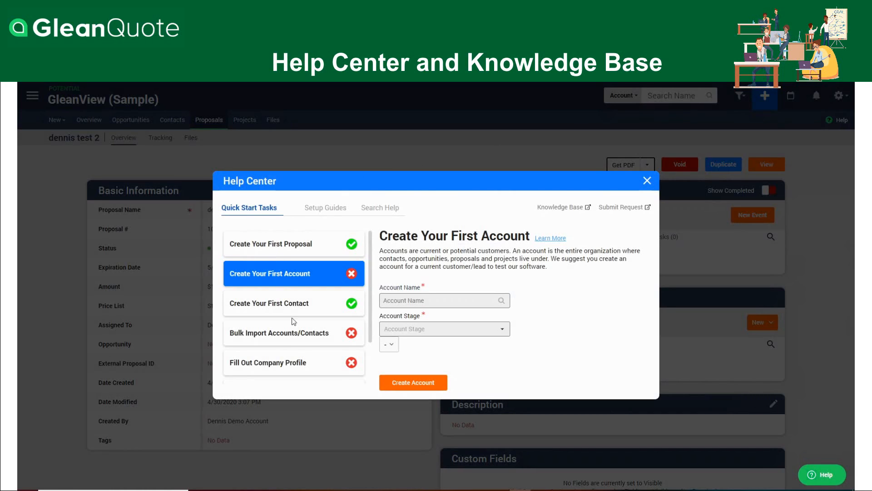
pyautogui.click(331, 208)
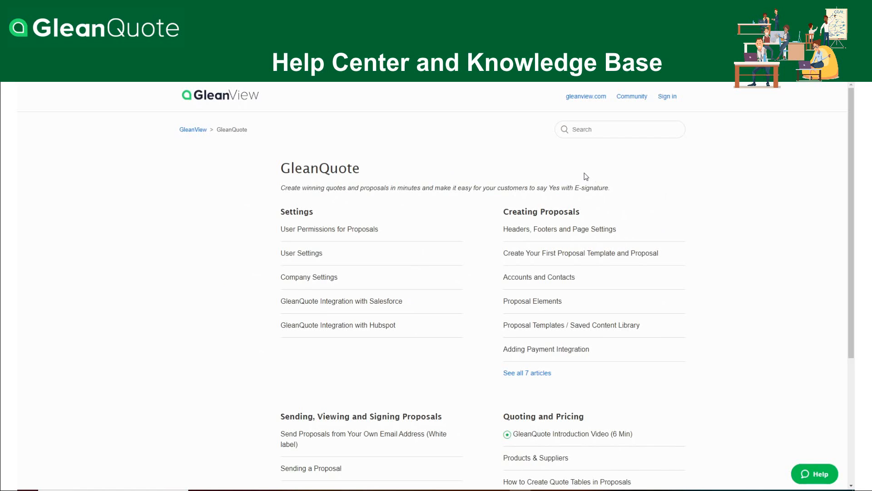
pyautogui.click(595, 133)
pyautogui.write('products')
pyautogui.press('Return')
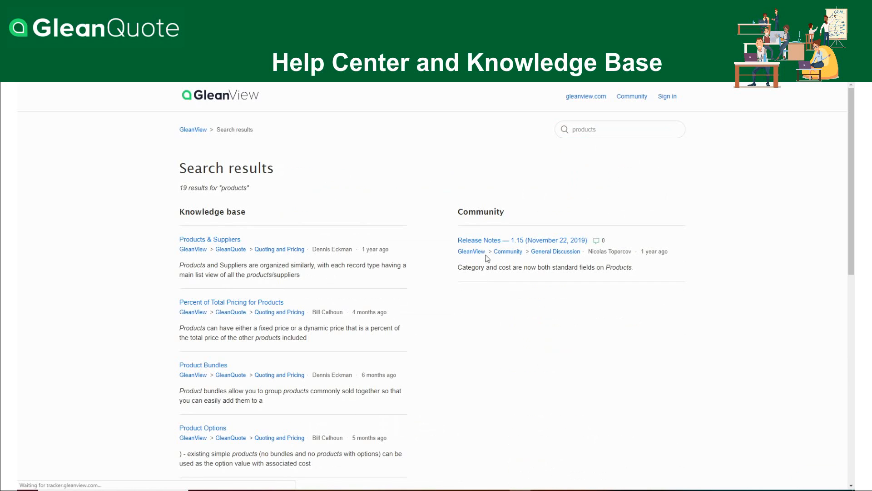